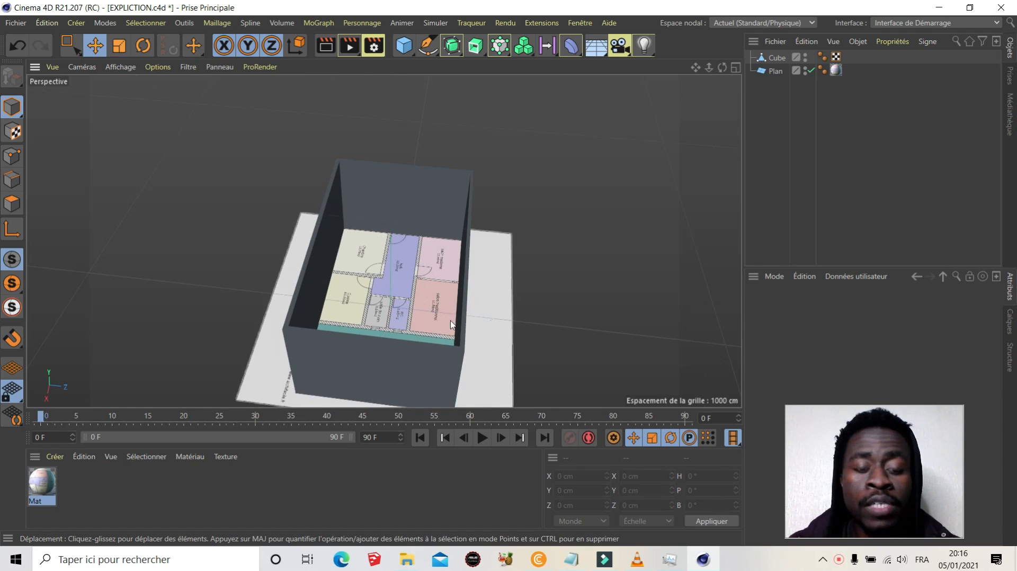
pyautogui.scroll(4, 450, 318)
pyautogui.scroll(2, 403, 244)
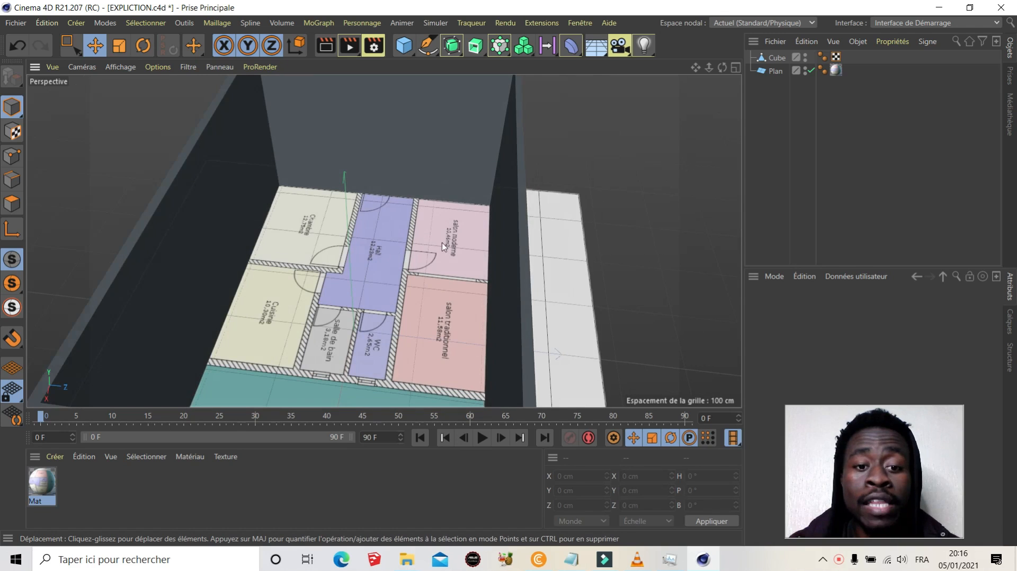
pyautogui.scroll(-6, 415, 317)
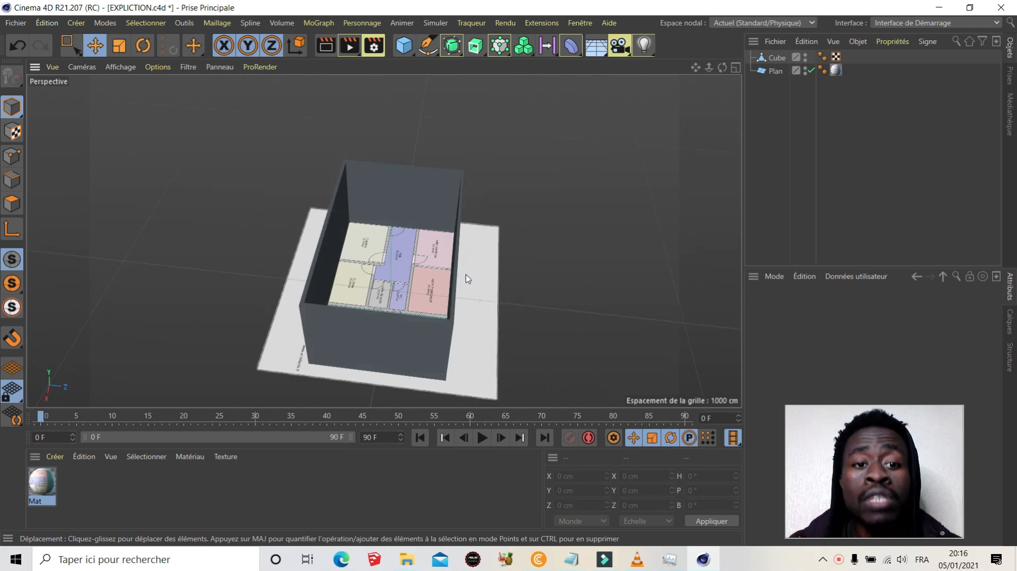
pyautogui.scroll(-1, 457, 309)
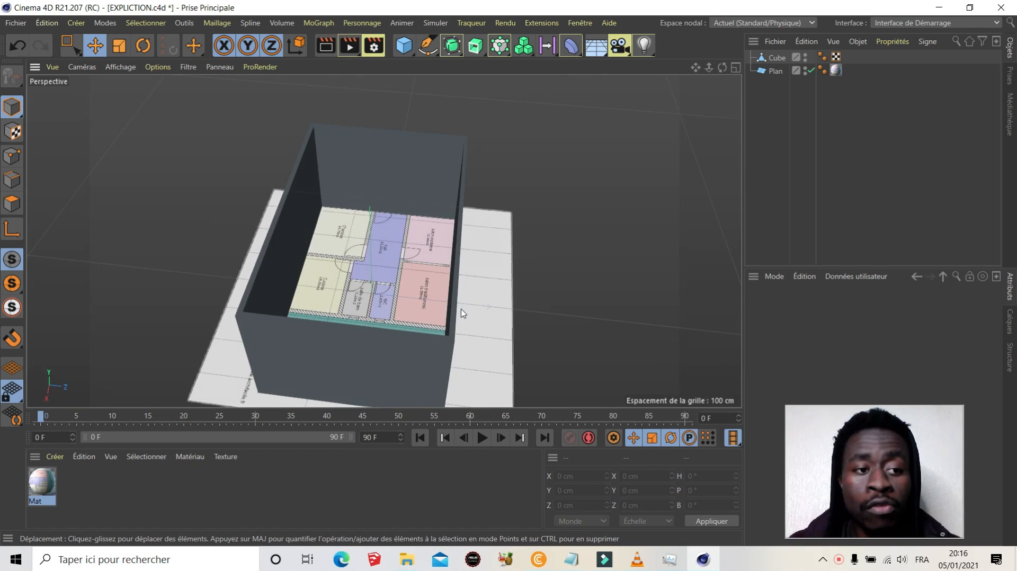
pyautogui.scroll(-2, 382, 264)
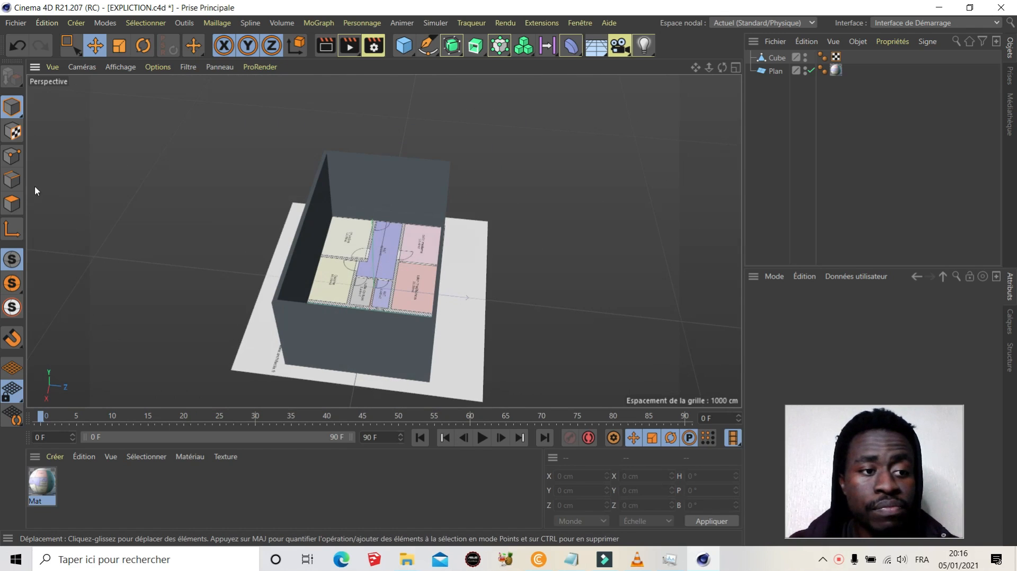
# Select the Cube wall object and switch to edge editing mode.
pyautogui.click(12, 174)
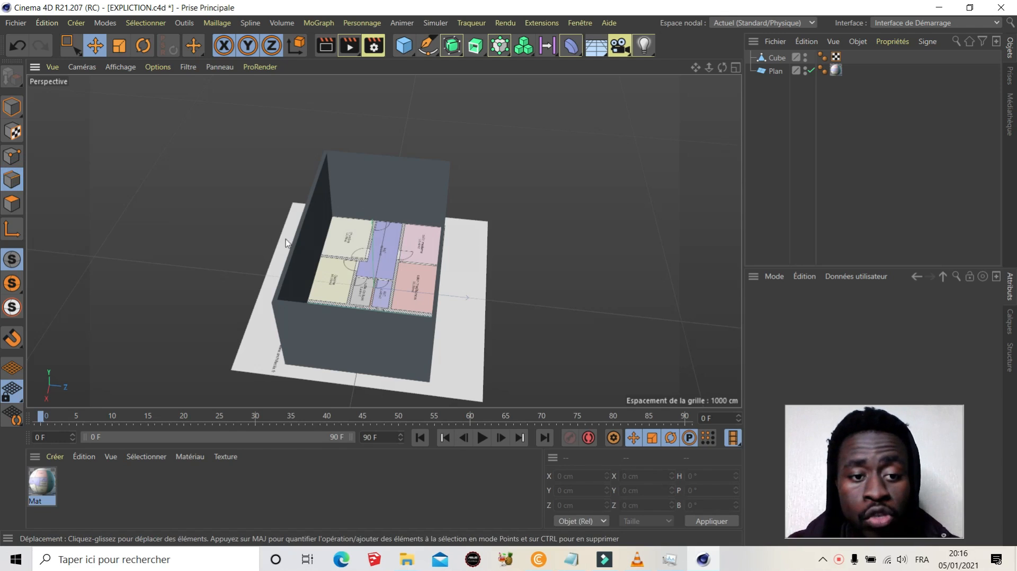
pyautogui.scroll(1, 294, 246)
pyautogui.click(771, 60)
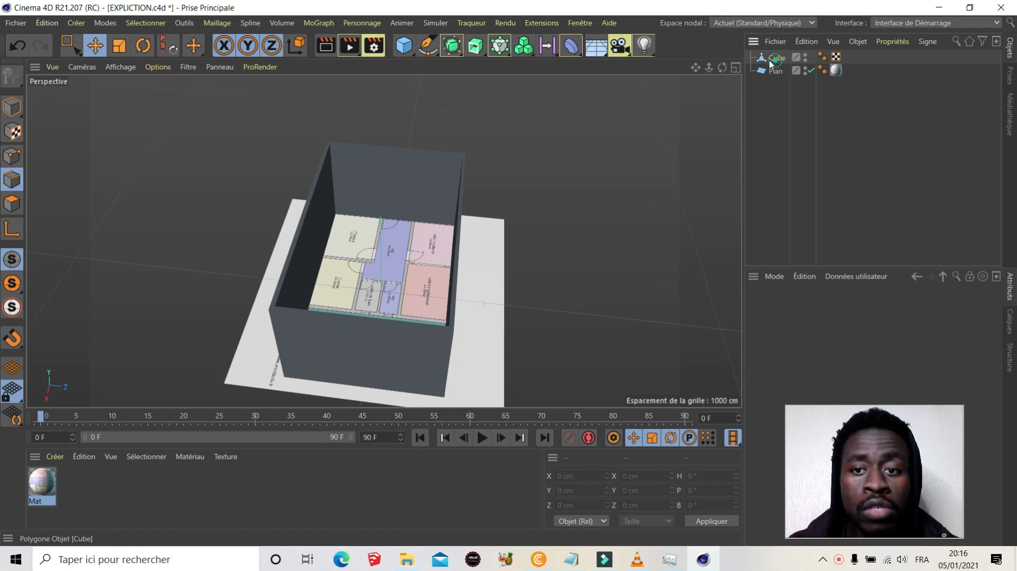
pyautogui.click(200, 181)
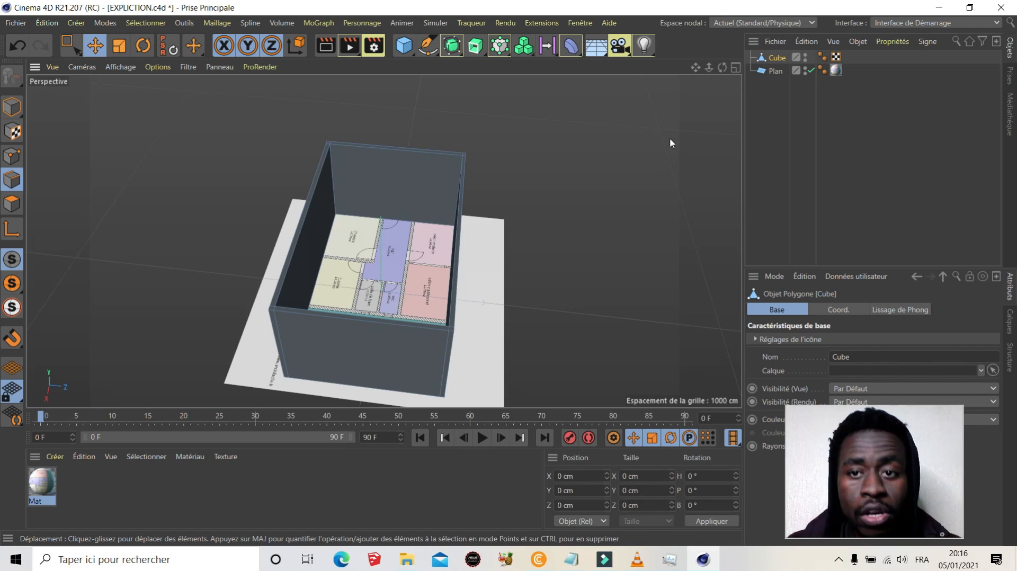
pyautogui.moveTo(719, 68)
pyautogui.mouseDown()
pyautogui.moveTo(720, 80)
pyautogui.moveTo(718, 68)
pyautogui.mouseUp()
pyautogui.scroll(-2, 318, 97)
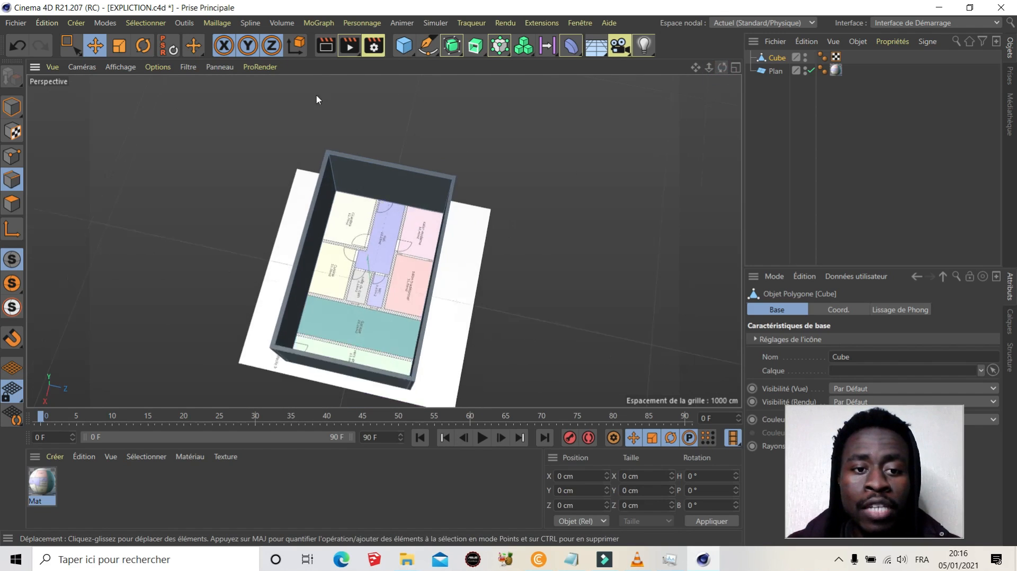
pyautogui.scroll(3, 398, 244)
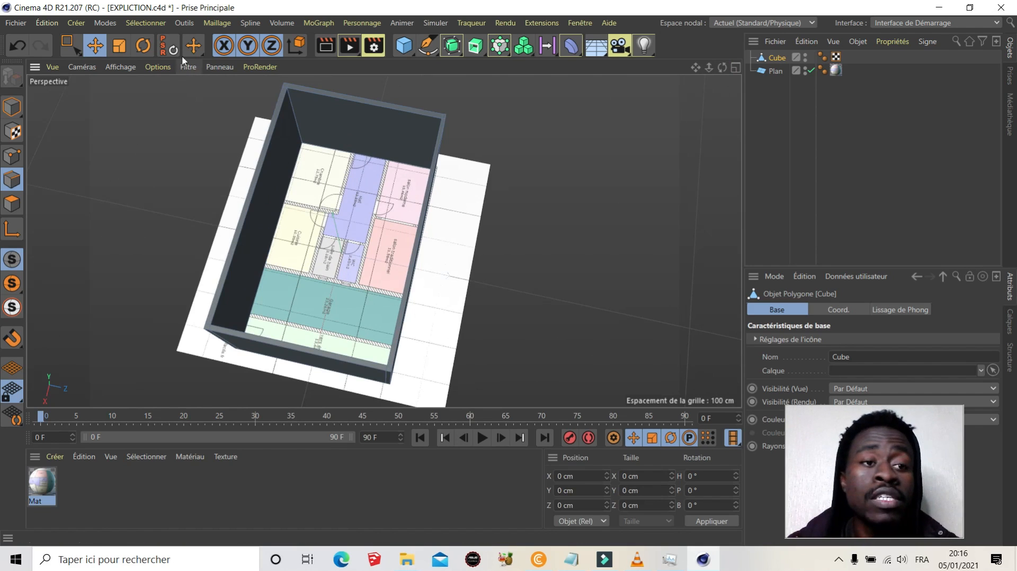
# Use Loop Selection to select the inner edge loop along the top of the walls.
pyautogui.click(146, 24)
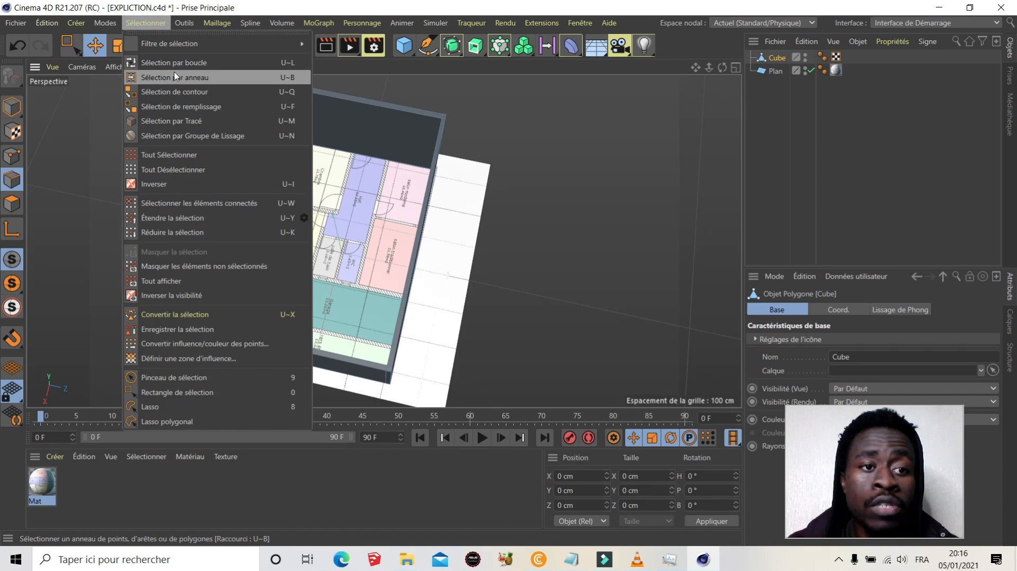
pyautogui.click(191, 65)
pyautogui.scroll(-2, 196, 167)
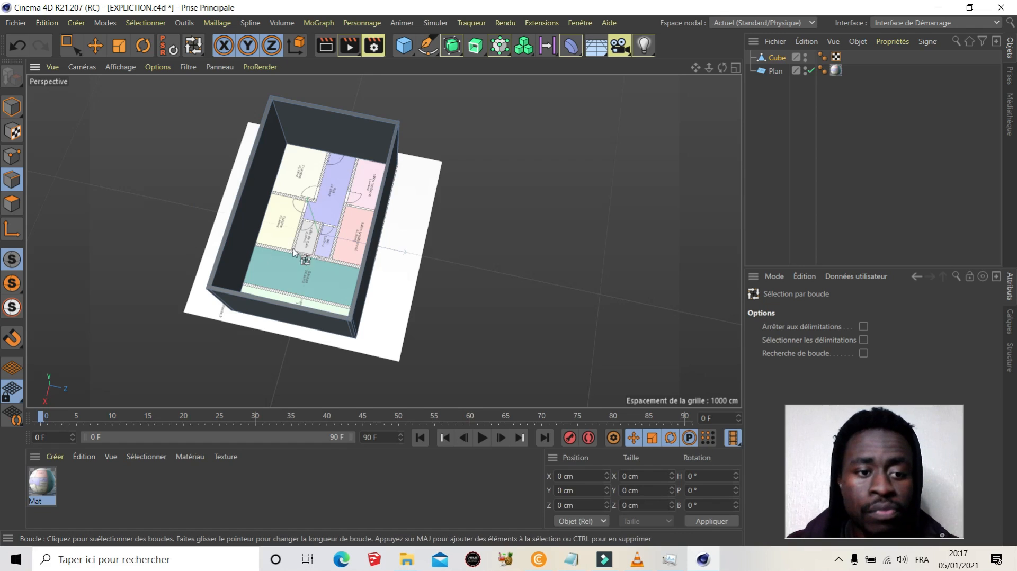
pyautogui.scroll(1, 212, 204)
pyautogui.scroll(1, 235, 193)
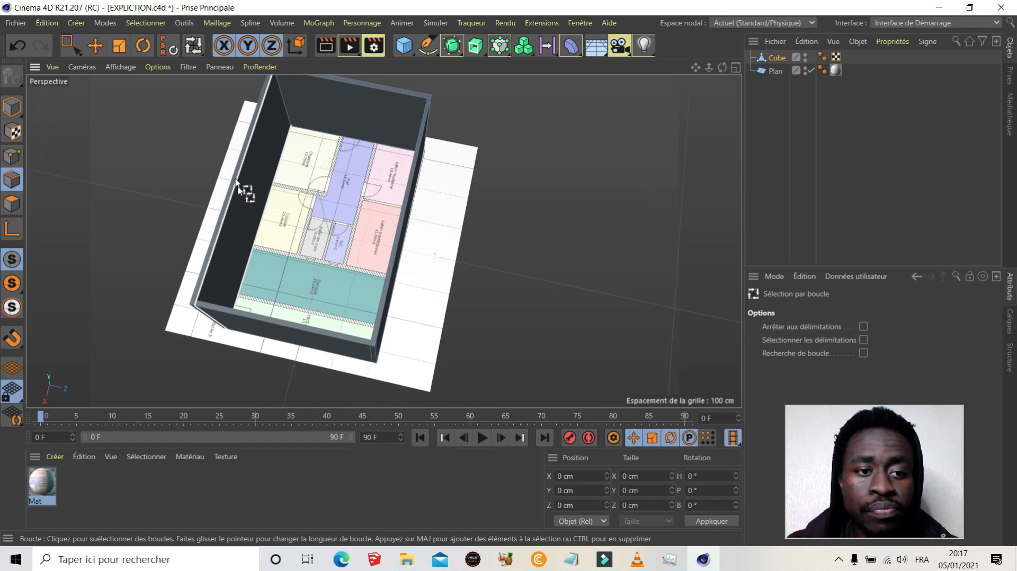
pyautogui.scroll(-2, 136, 204)
pyautogui.scroll(4, 273, 291)
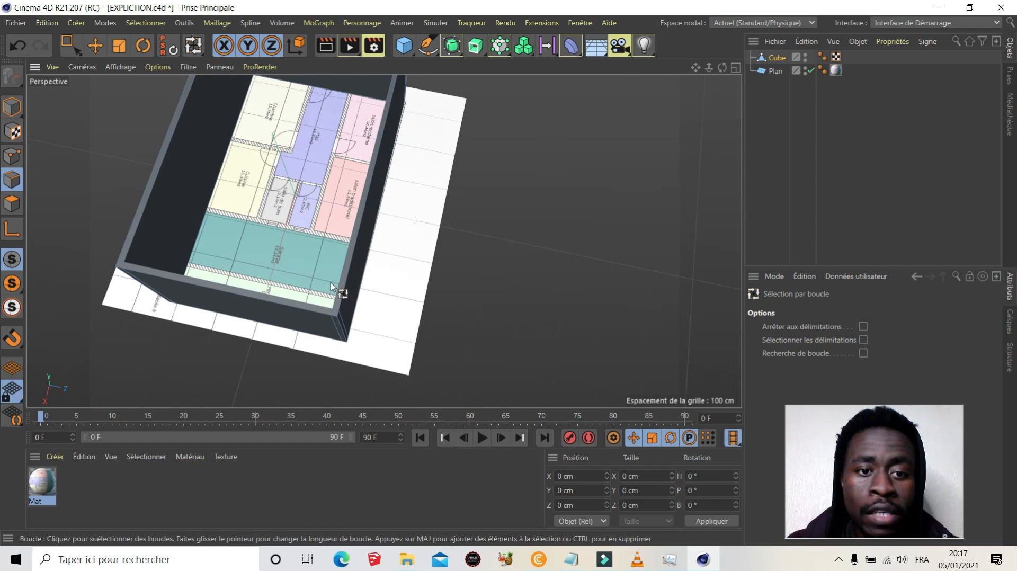
pyautogui.click(335, 314)
pyautogui.hotkey('ctrl', 'z')
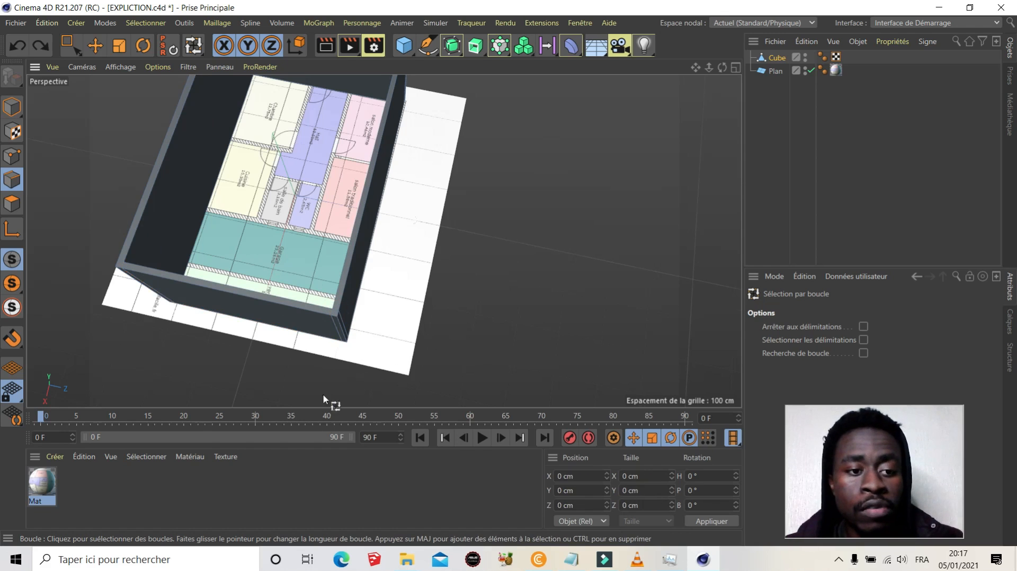
pyautogui.scroll(-4, 324, 395)
pyautogui.scroll(-3, 256, 261)
pyautogui.scroll(3, 227, 188)
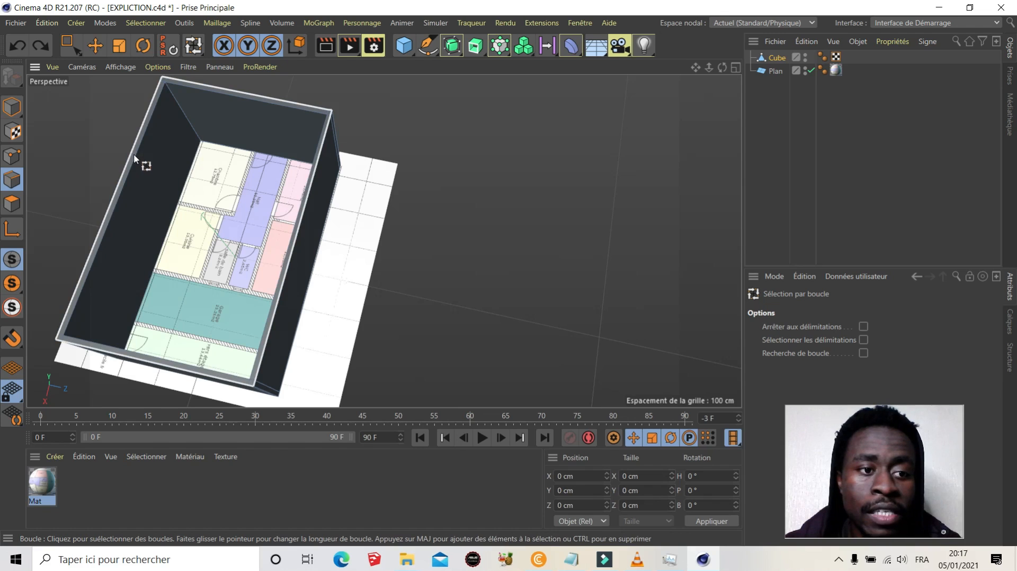
pyautogui.click(174, 84)
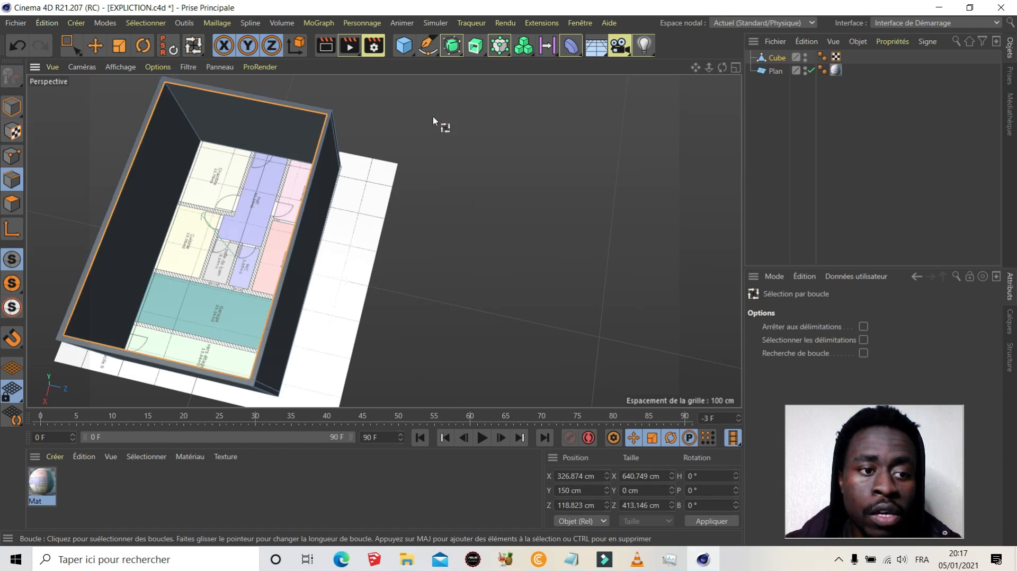
pyautogui.scroll(-1, 421, 116)
pyautogui.scroll(1, 391, 181)
pyautogui.scroll(-1, 217, 126)
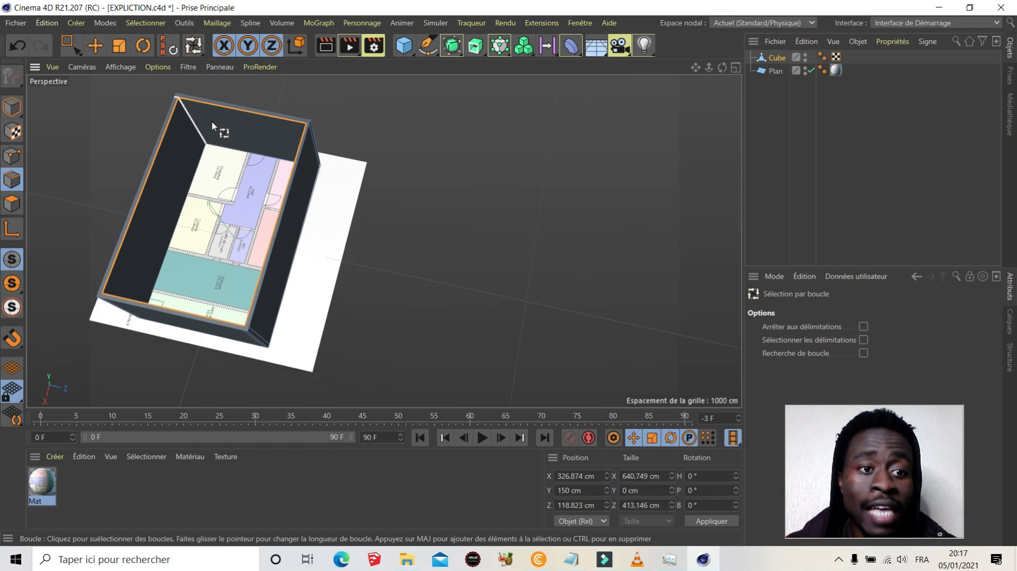
pyautogui.scroll(1, 135, 252)
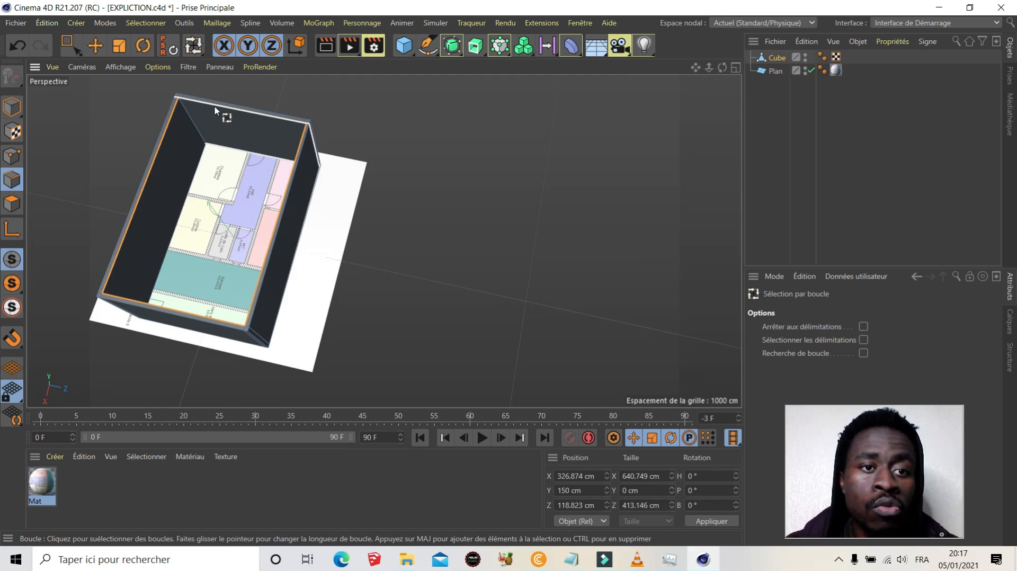
pyautogui.scroll(-4, 517, 229)
pyautogui.scroll(2, 413, 224)
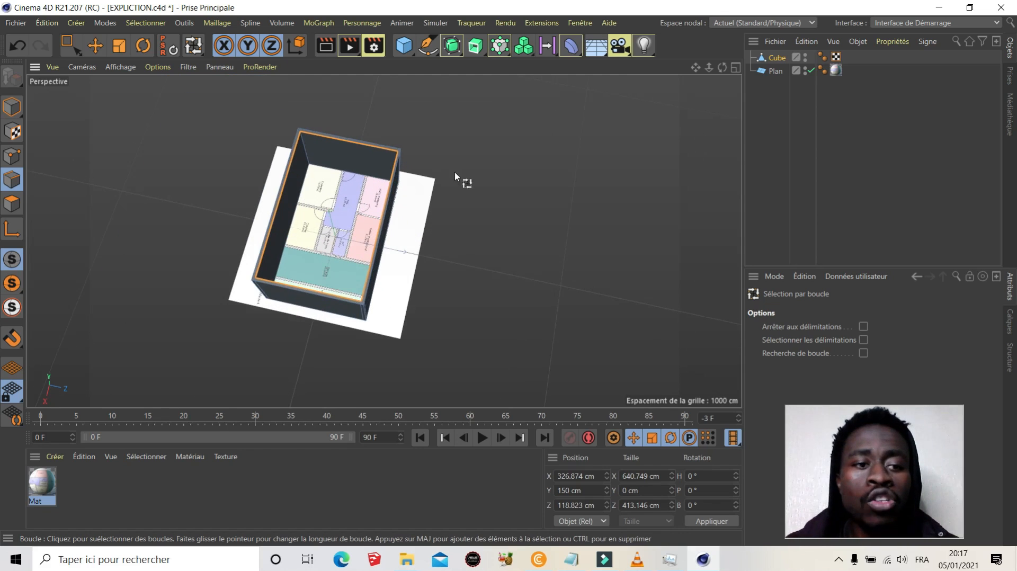
pyautogui.scroll(3, 442, 200)
pyautogui.scroll(-3, 258, 180)
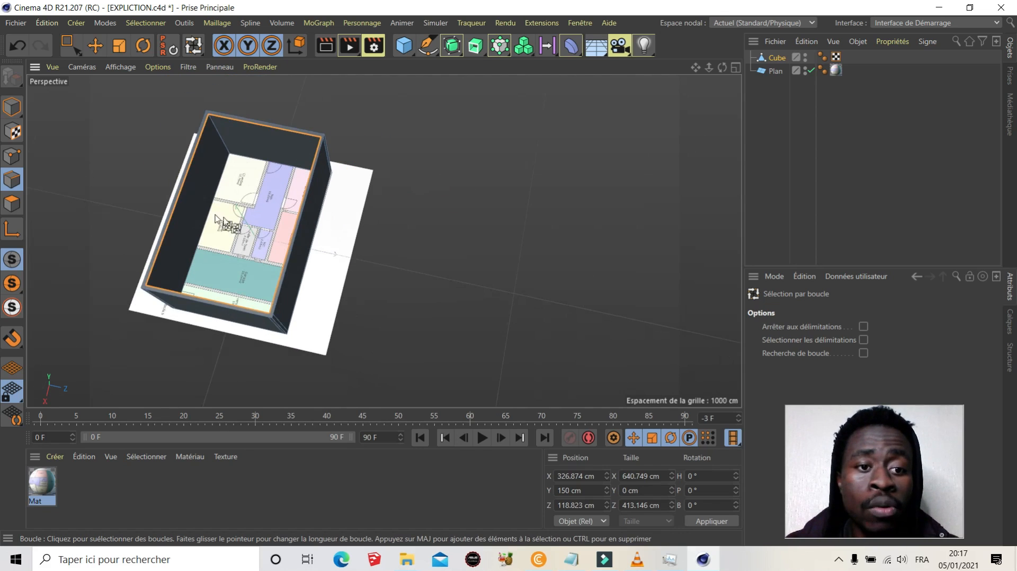
pyautogui.scroll(1, 286, 218)
pyautogui.scroll(1, 286, 218)
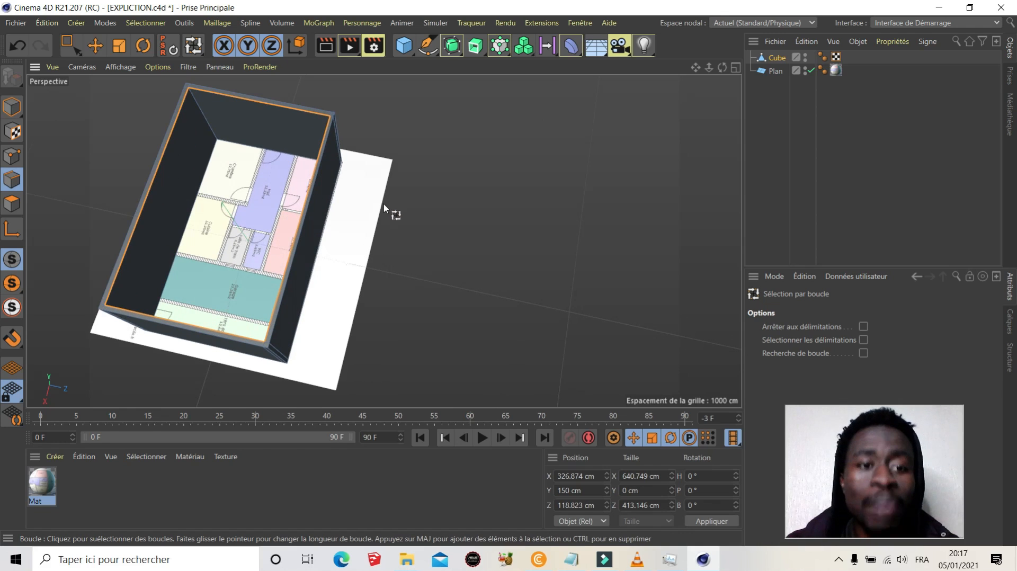
pyautogui.scroll(-1, 383, 204)
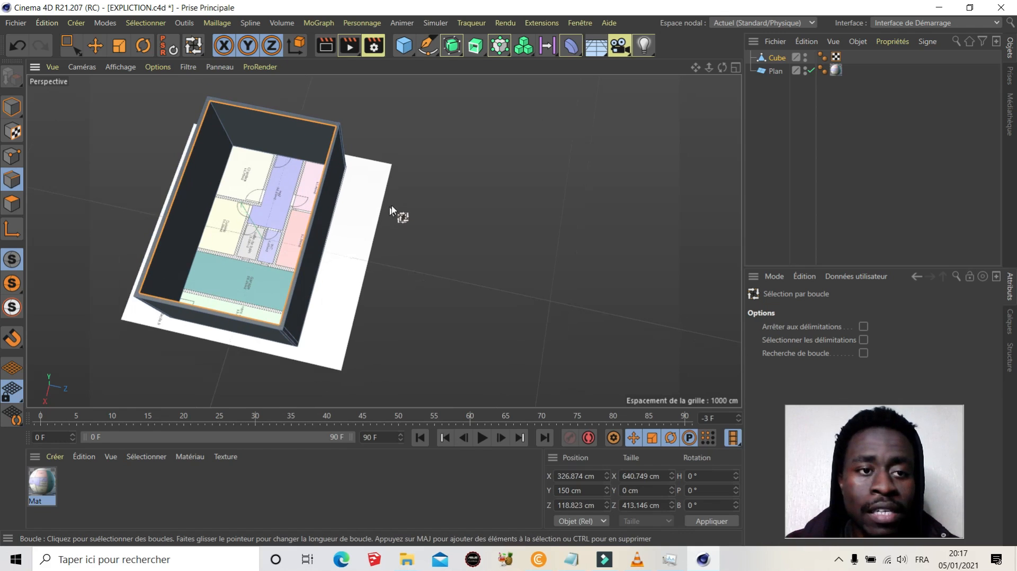
# Convert the selected inner top edge loop of the walls into a spline.
pyautogui.click(247, 24)
pyautogui.moveTo(315, 268)
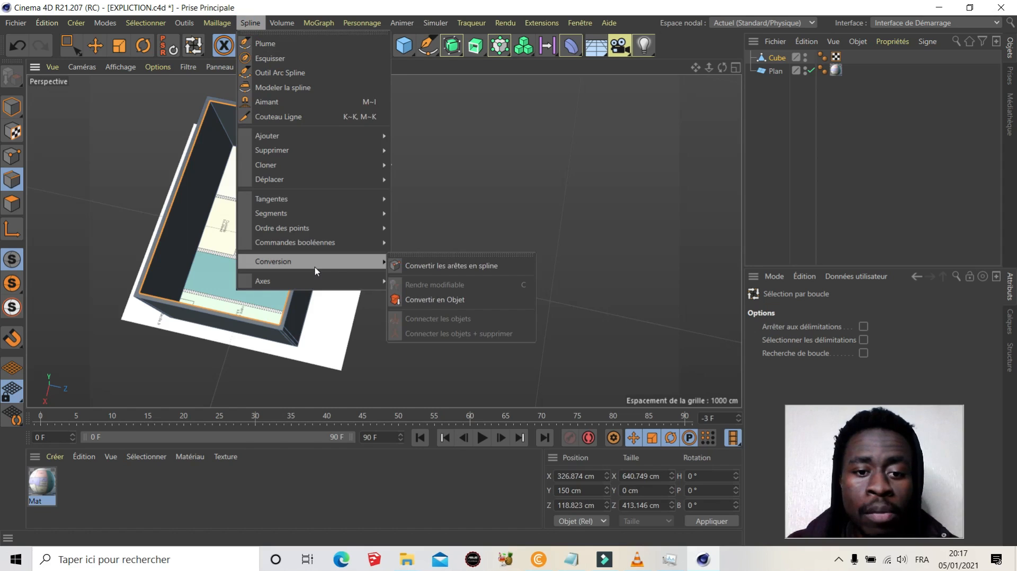
pyautogui.click(479, 272)
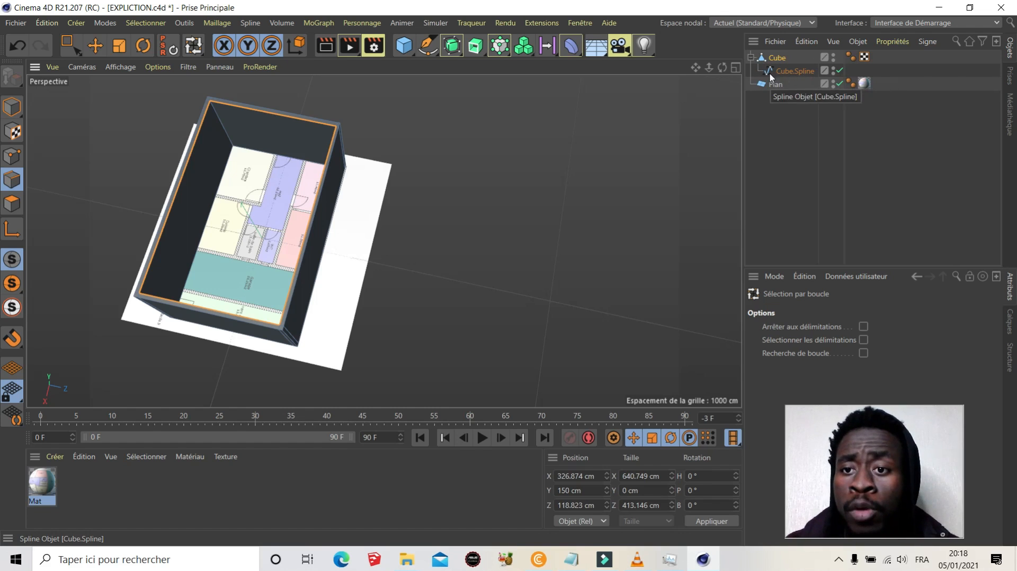
# Select the spline extracted from the Cube and, in model mode, set its Y position to -50 cm.
pyautogui.click(791, 75)
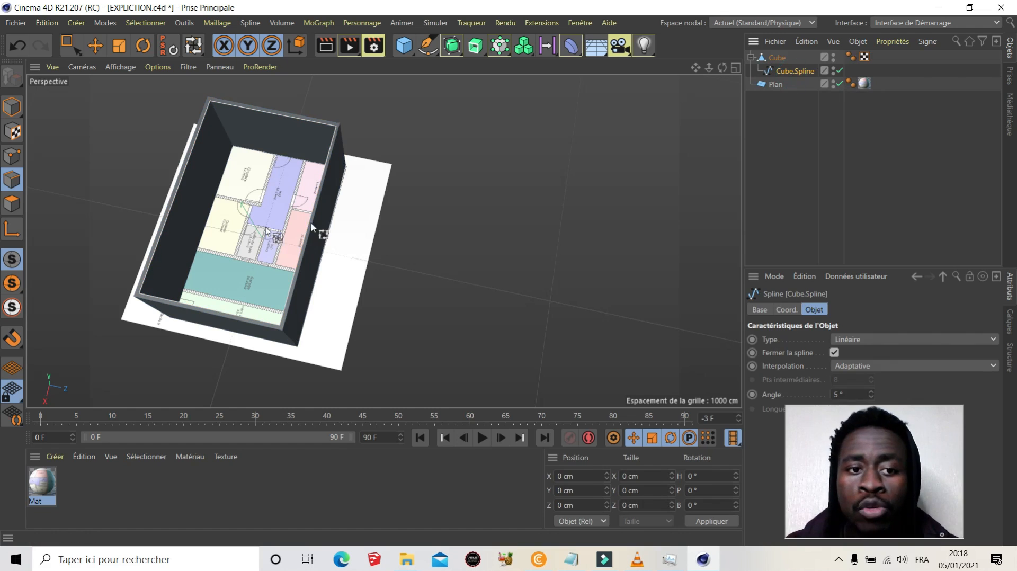
pyautogui.scroll(5, 74, 306)
pyautogui.scroll(-4, 203, 314)
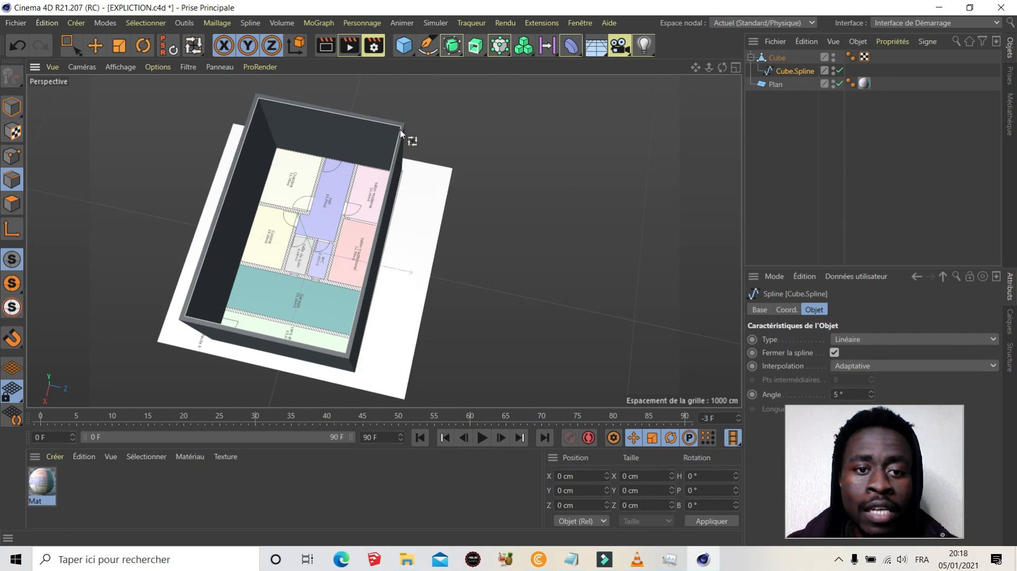
pyautogui.scroll(-3, 391, 222)
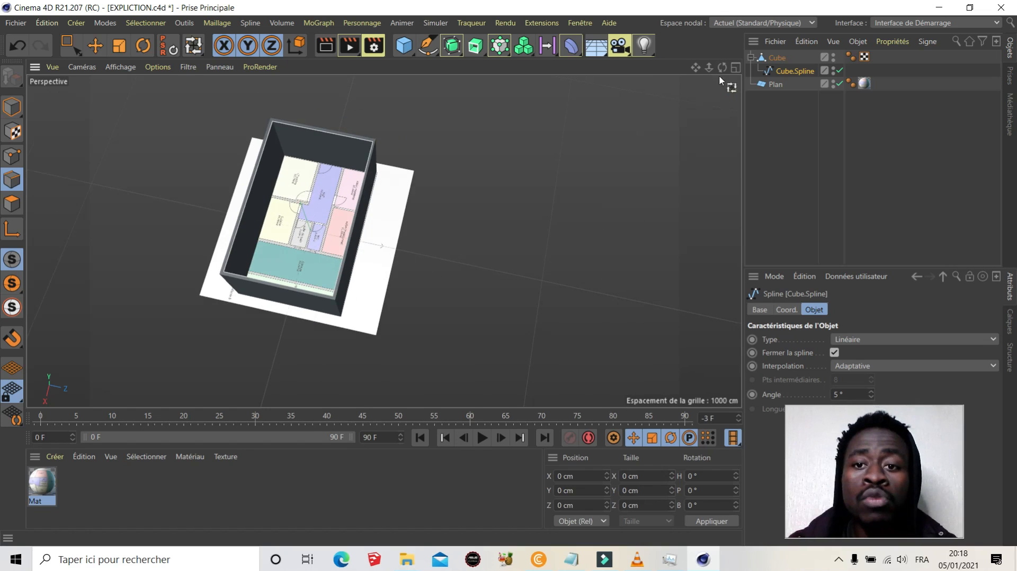
pyautogui.moveTo(722, 74); pyautogui.dragTo(424, 101)
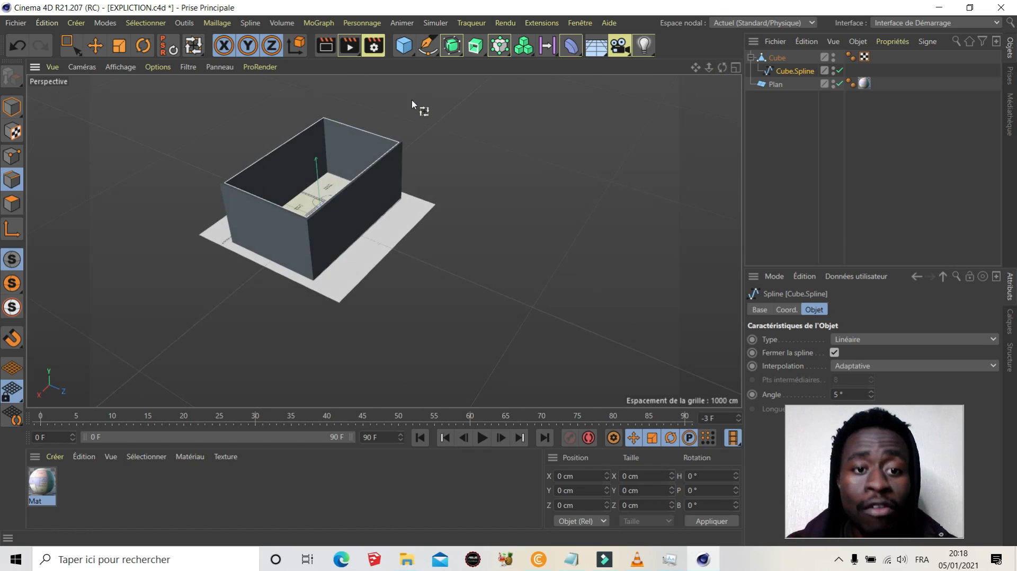
pyautogui.scroll(3, 392, 155)
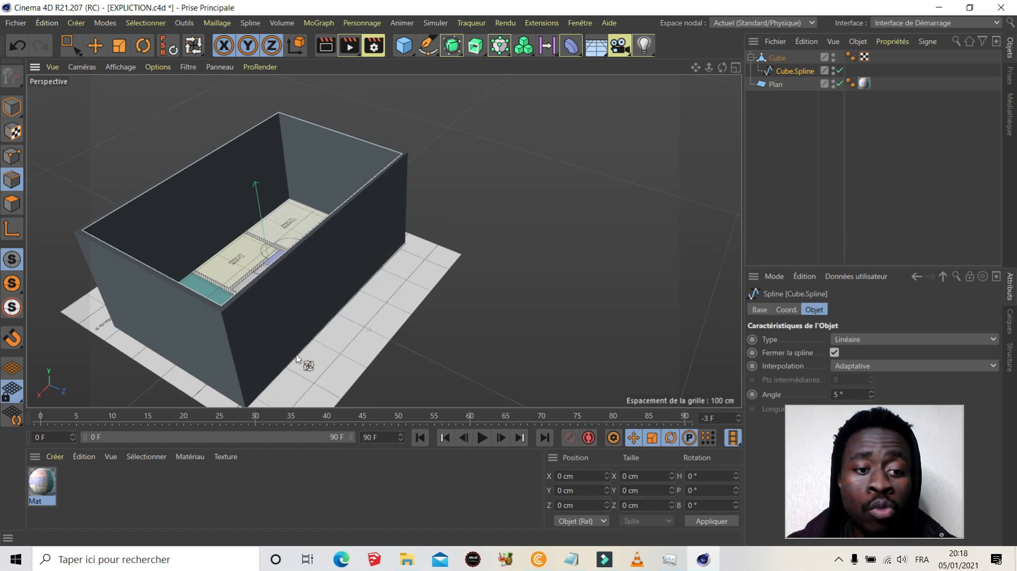
pyautogui.scroll(-3, 400, 192)
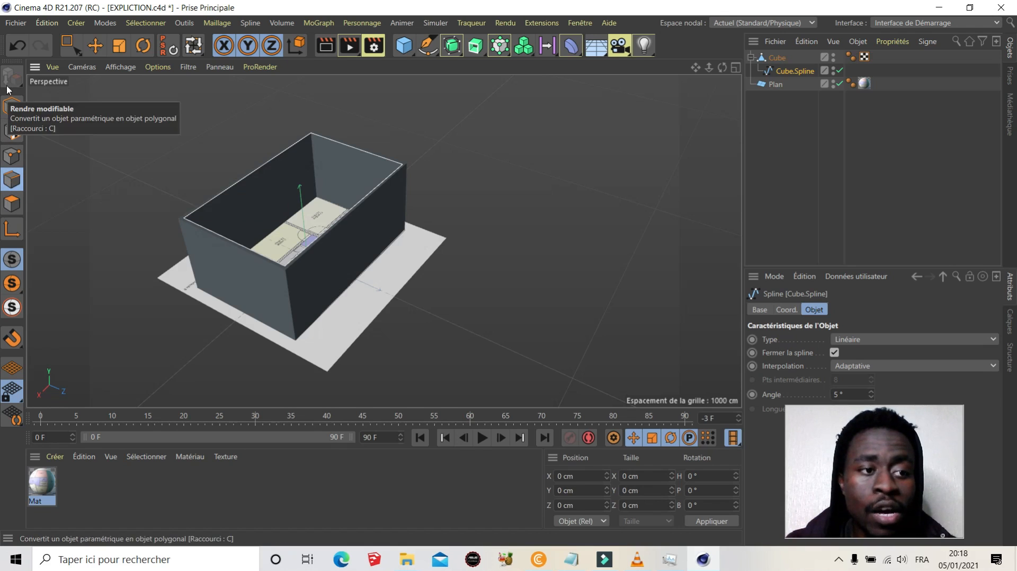
pyautogui.click(8, 108)
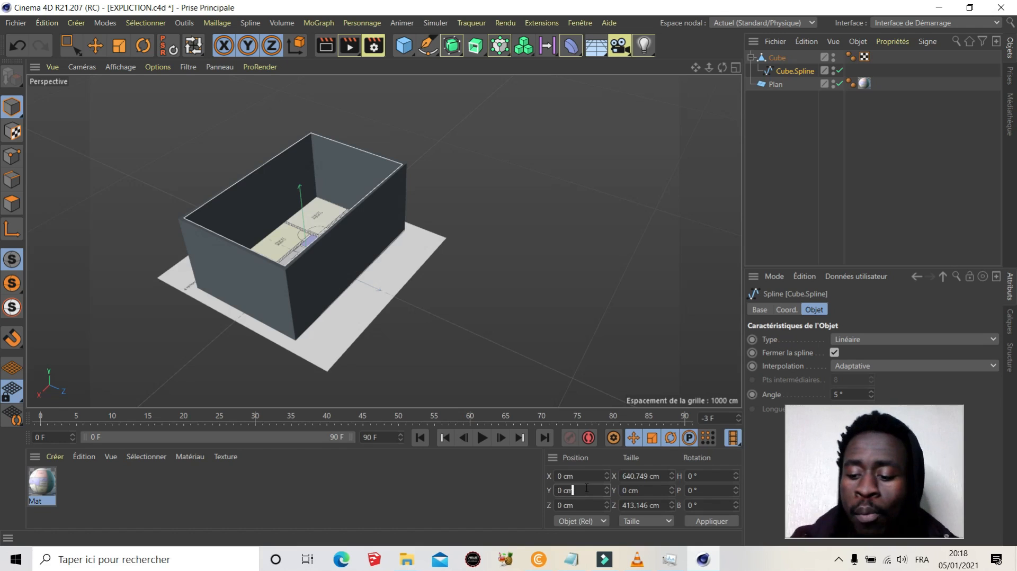
pyautogui.write('-50')
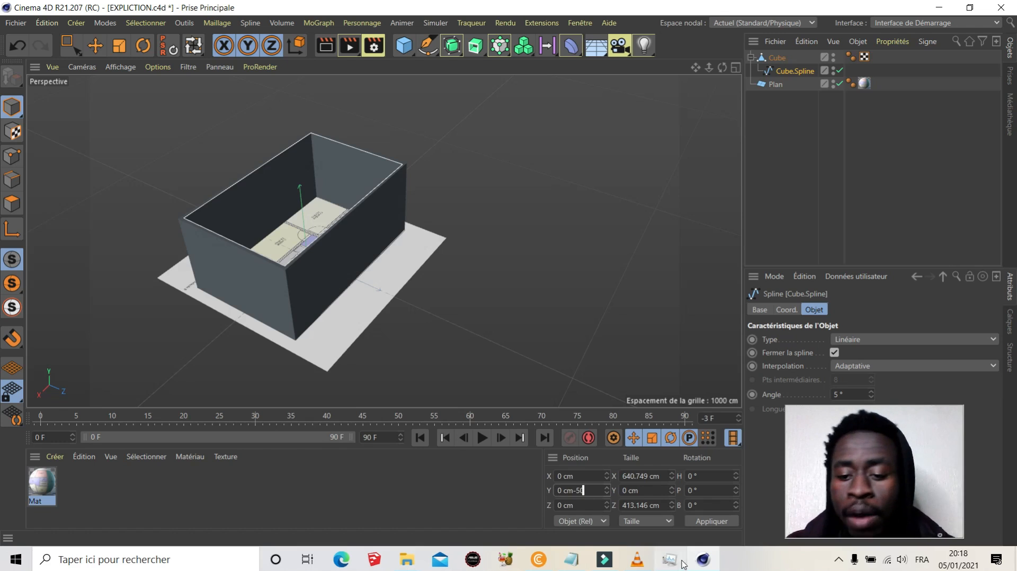
pyautogui.click(711, 521)
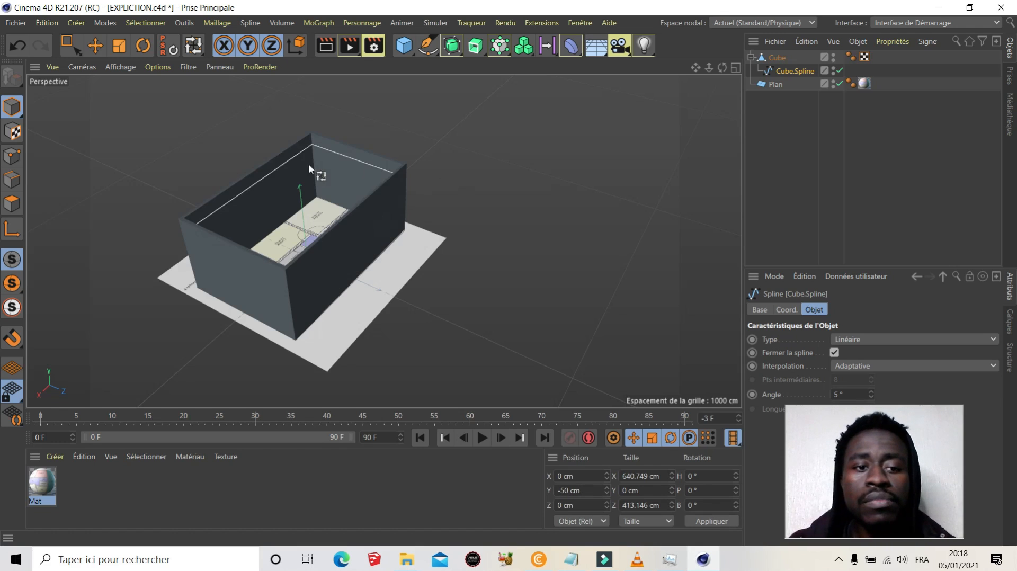
pyautogui.scroll(5, 286, 159)
pyautogui.moveTo(721, 71); pyautogui.dragTo(685, 106)
pyautogui.scroll(-3, 616, 151)
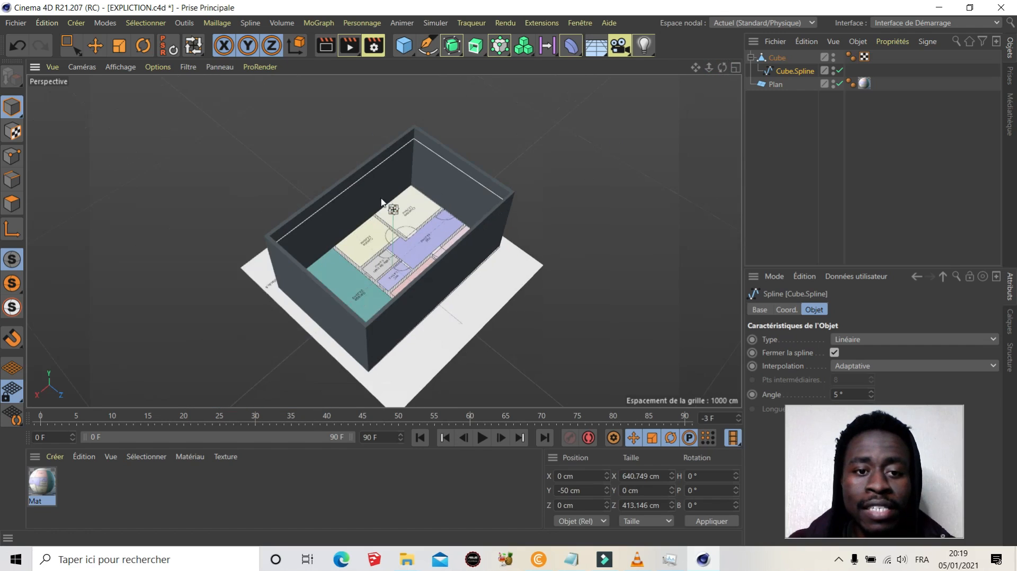
pyautogui.scroll(3, 390, 209)
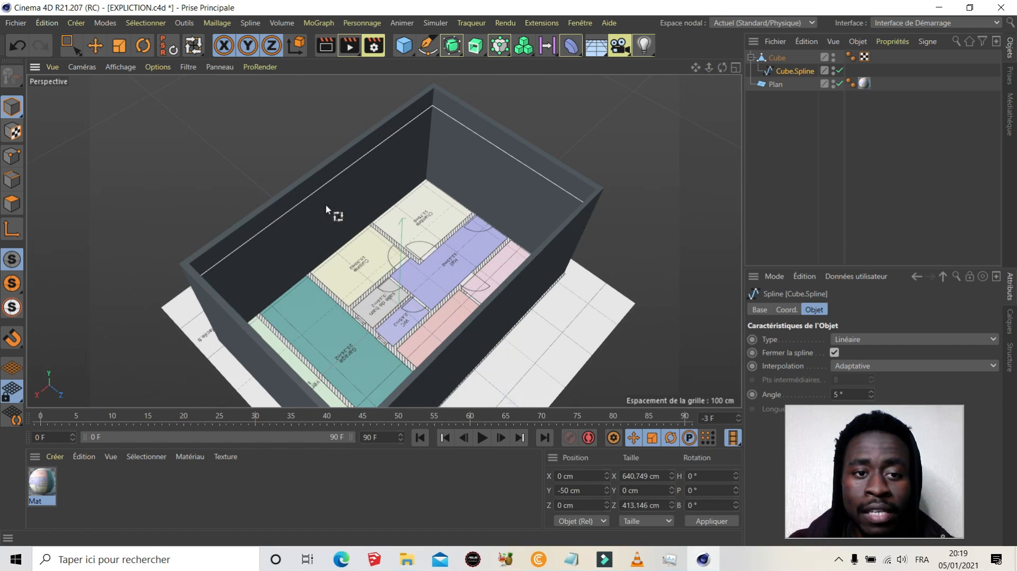
# Add an Extrusion generator to the scene and nest Cube.Spline inside it as its child.
pyautogui.scroll(-3, 265, 207)
pyautogui.scroll(2, 373, 161)
pyautogui.scroll(1, 373, 161)
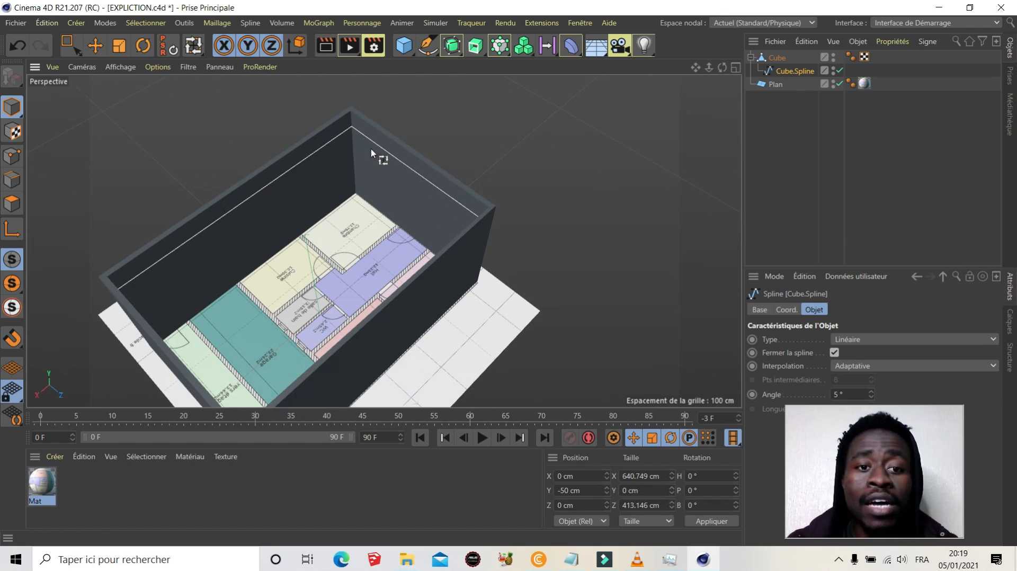
pyautogui.scroll(-2, 283, 172)
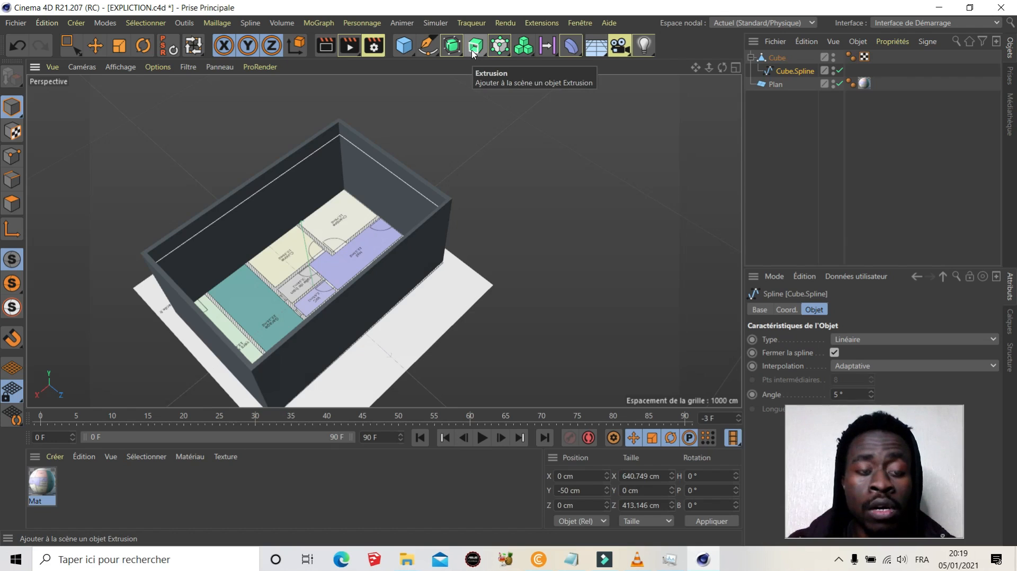
pyautogui.moveTo(473, 53); pyautogui.dragTo(496, 248)
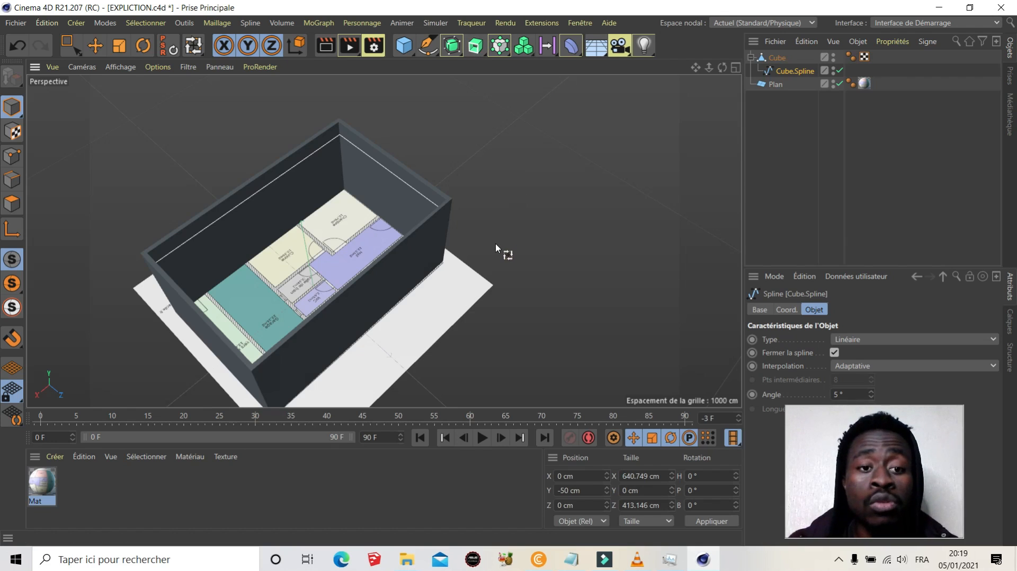
pyautogui.moveTo(507, 79); pyautogui.dragTo(482, 49)
pyautogui.click(482, 49)
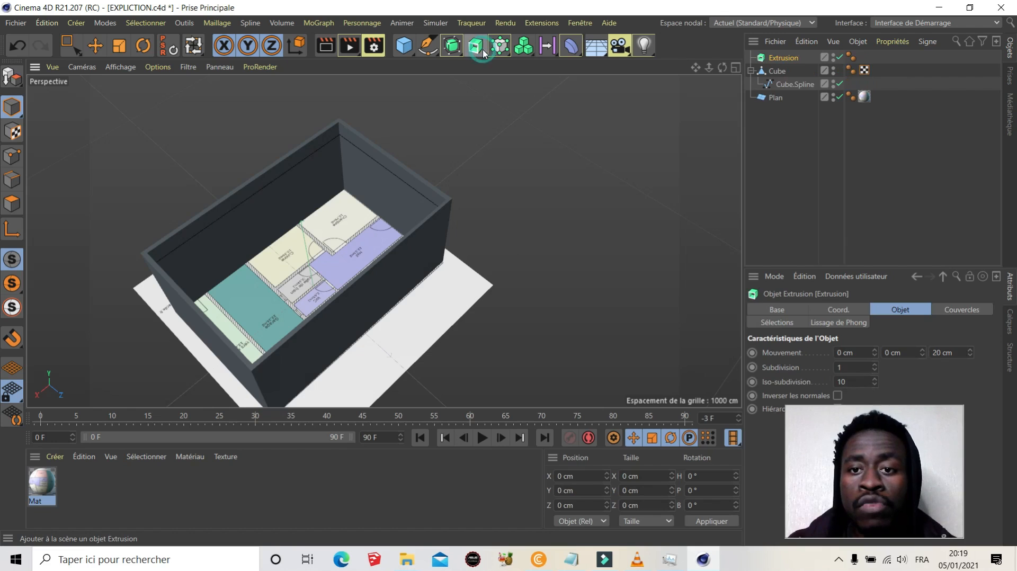
pyautogui.moveTo(794, 85); pyautogui.dragTo(792, 56)
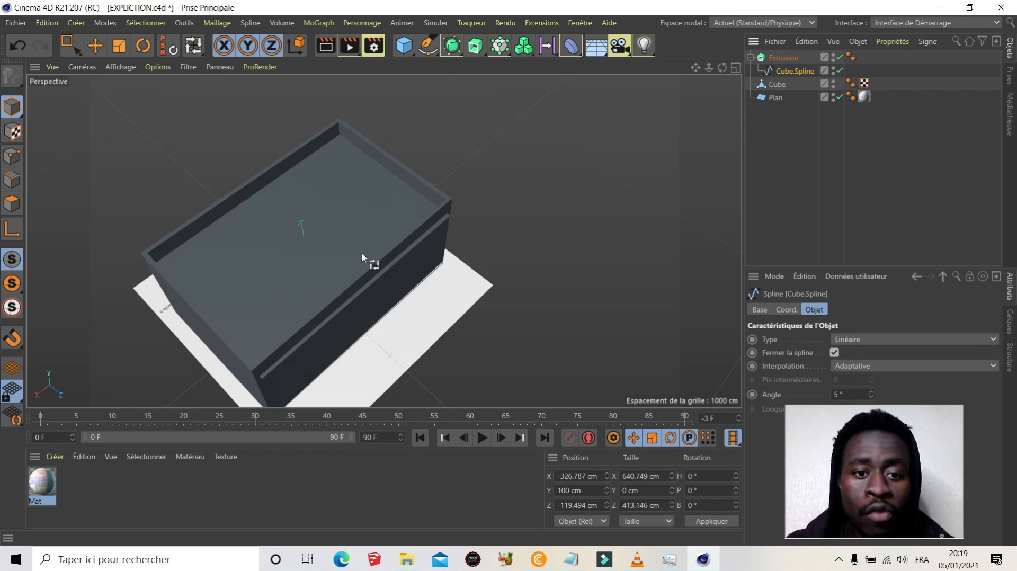
# Examine how the extruded slab sits against the house walls, especially along the long outer side and its corner.
pyautogui.scroll(-3, 589, 176)
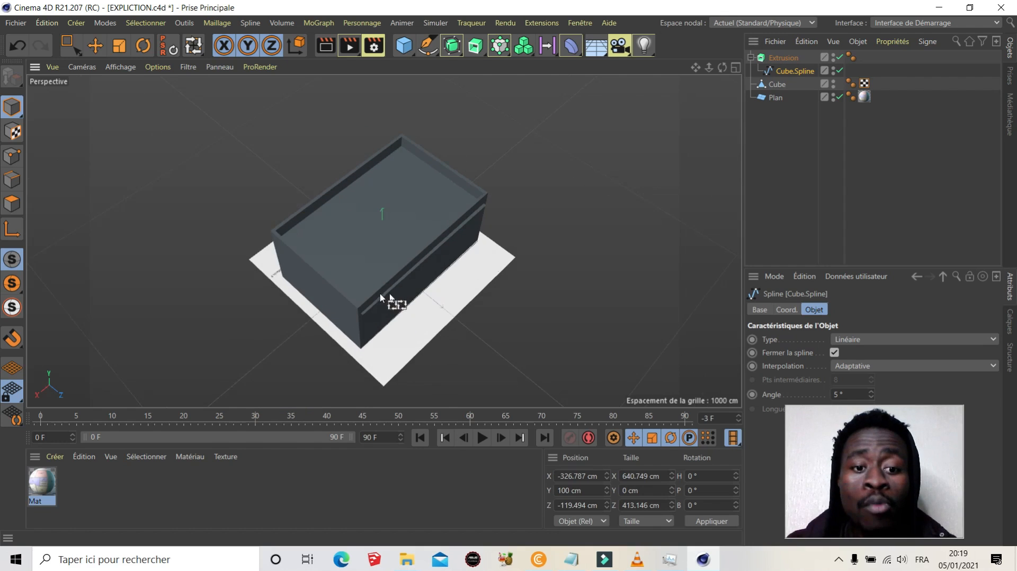
pyautogui.scroll(4, 383, 302)
pyautogui.keyDown('alt'); pyautogui.moveTo(311, 315); pyautogui.dragTo(498, 196); pyautogui.keyUp('alt')
pyautogui.keyDown('alt'); pyautogui.moveTo(435, 247); pyautogui.dragTo(329, 306); pyautogui.keyUp('alt')
pyautogui.scroll(-1, 541, 168)
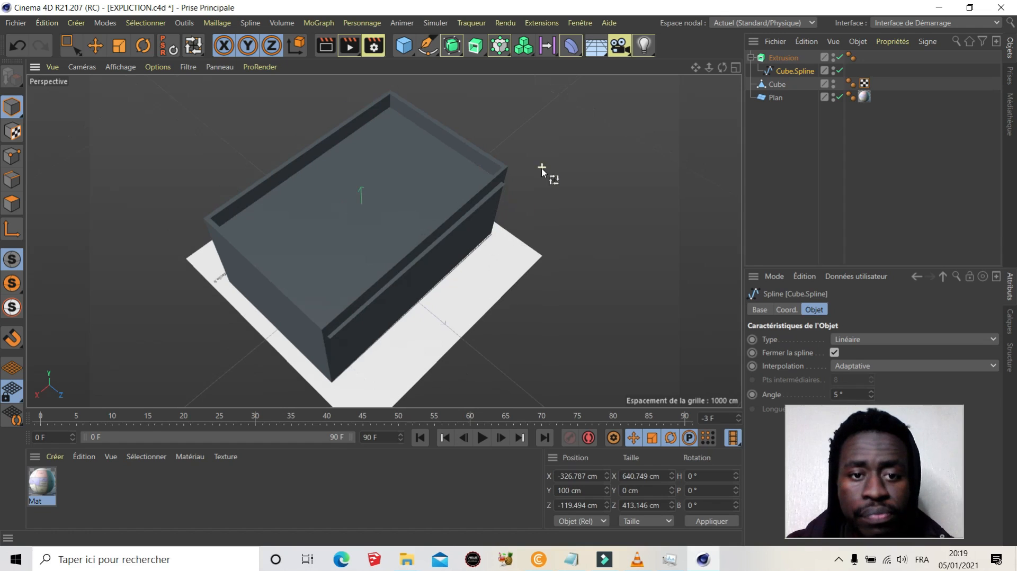
pyautogui.scroll(3, 344, 320)
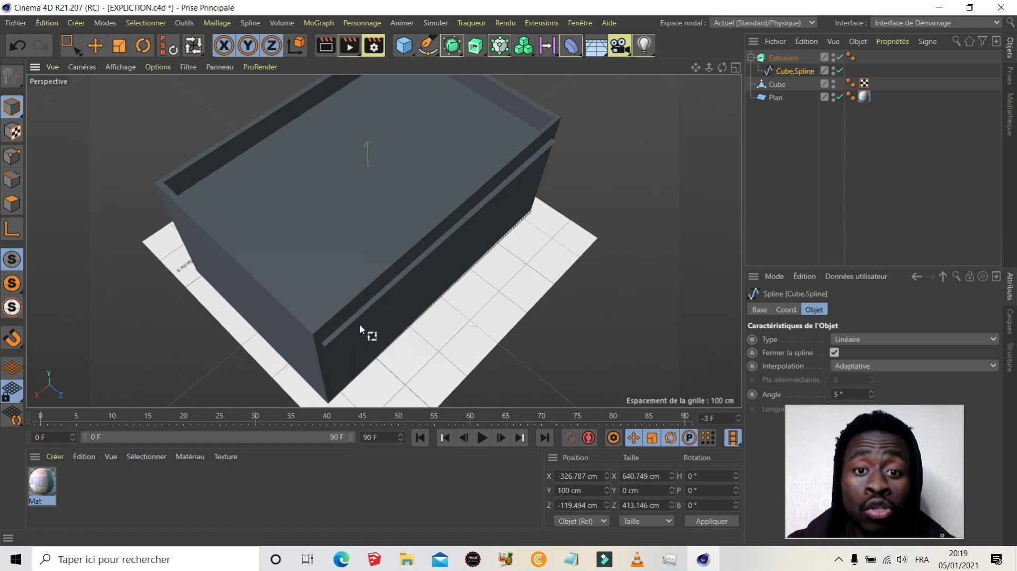
pyautogui.scroll(4, 328, 342)
pyautogui.scroll(-6, 314, 333)
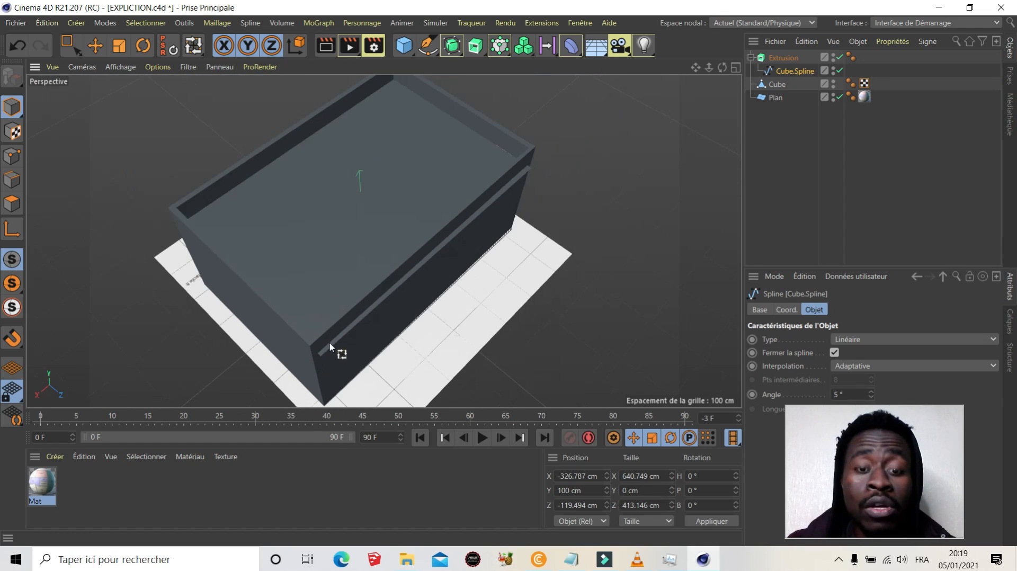
pyautogui.scroll(-2, 328, 352)
pyautogui.scroll(1, 320, 351)
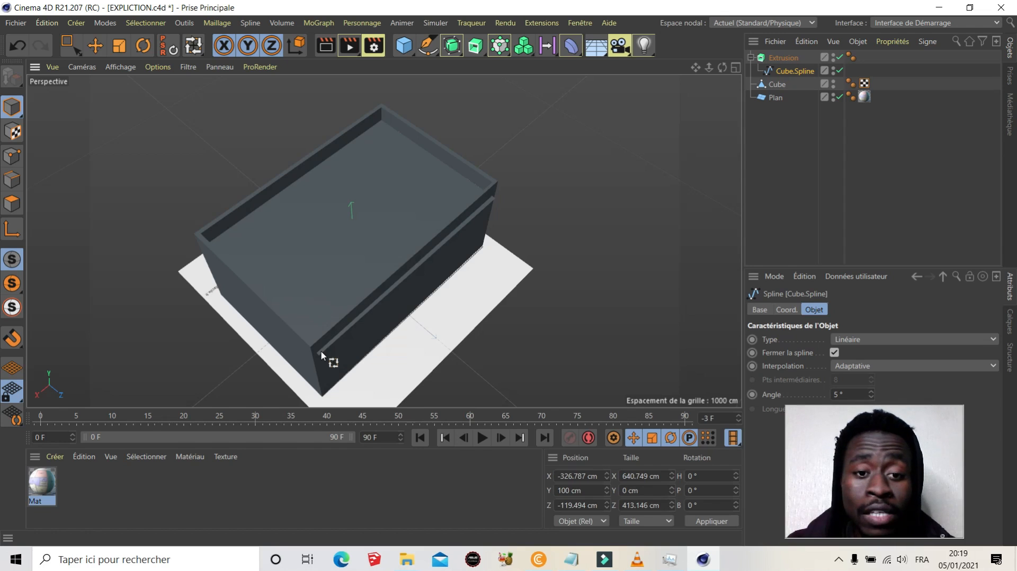
pyautogui.scroll(3, 325, 354)
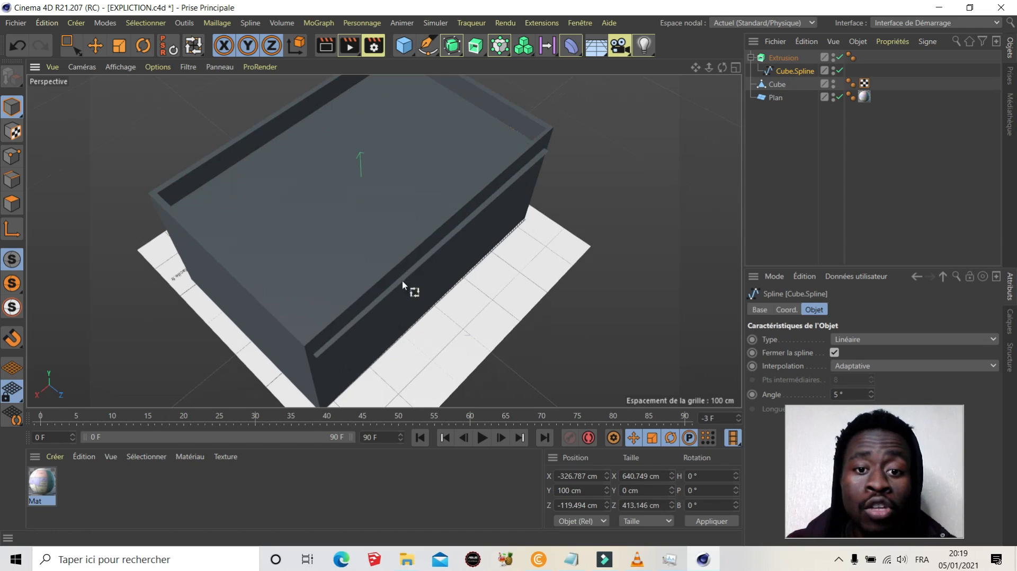
pyautogui.scroll(-3, 447, 275)
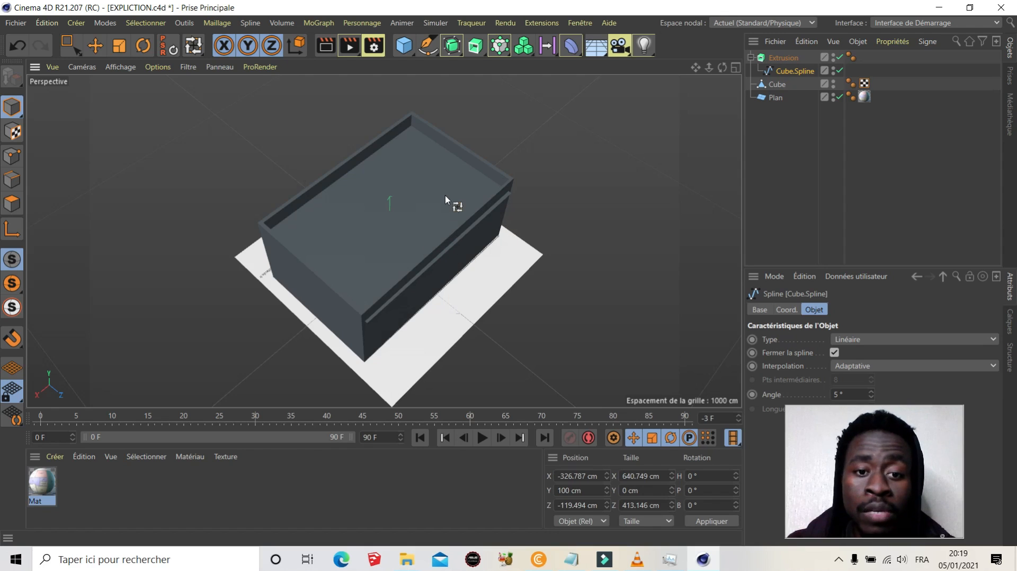
# Move Cube.Spline about 11 cm in the negative Z direction with the Move tool to bring the slab within the walls.
pyautogui.moveTo(722, 68)
pyautogui.mouseDown()
pyautogui.moveTo(699, 70)
pyautogui.moveTo(720, 68)
pyautogui.mouseUp()
pyautogui.click(786, 74)
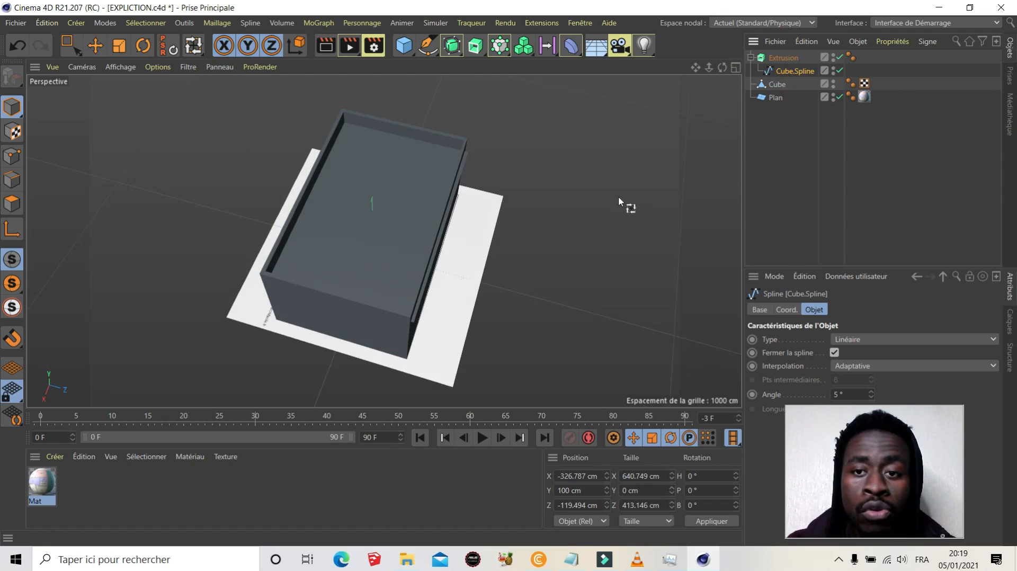
pyautogui.click(95, 45)
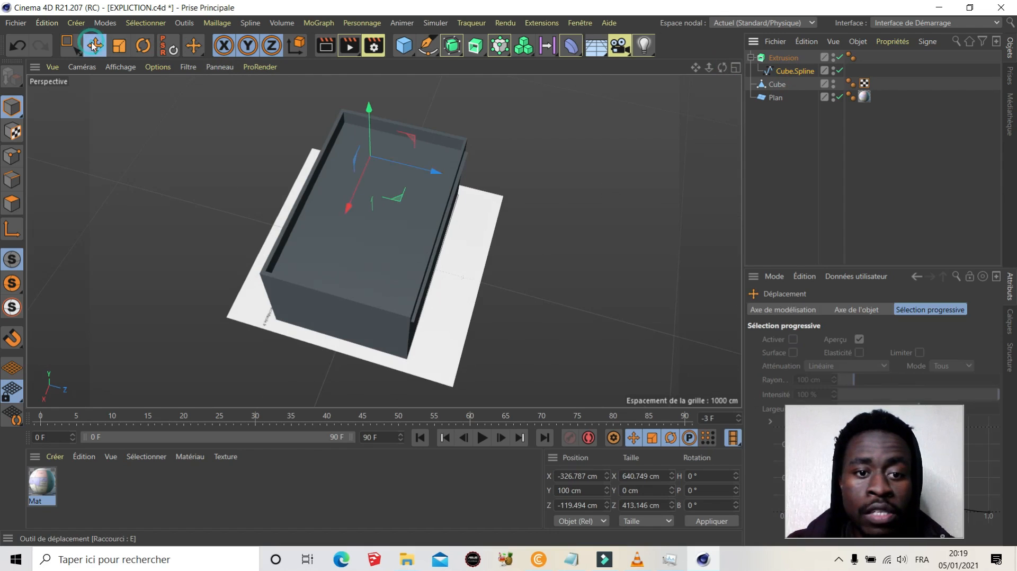
pyautogui.scroll(1, 356, 190)
pyautogui.scroll(1, 357, 189)
pyautogui.moveTo(438, 166); pyautogui.dragTo(432, 167)
pyautogui.scroll(-2, 424, 236)
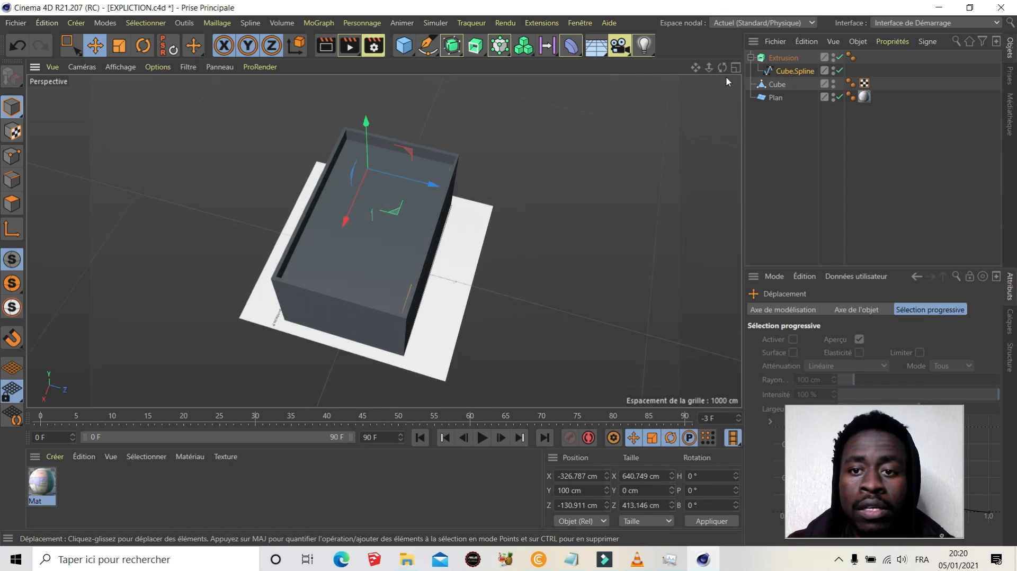
# Select the Extrusion object and set its Y movement to 50 cm.
pyautogui.moveTo(722, 68); pyautogui.dragTo(672, 47)
pyautogui.scroll(-2, 587, 231)
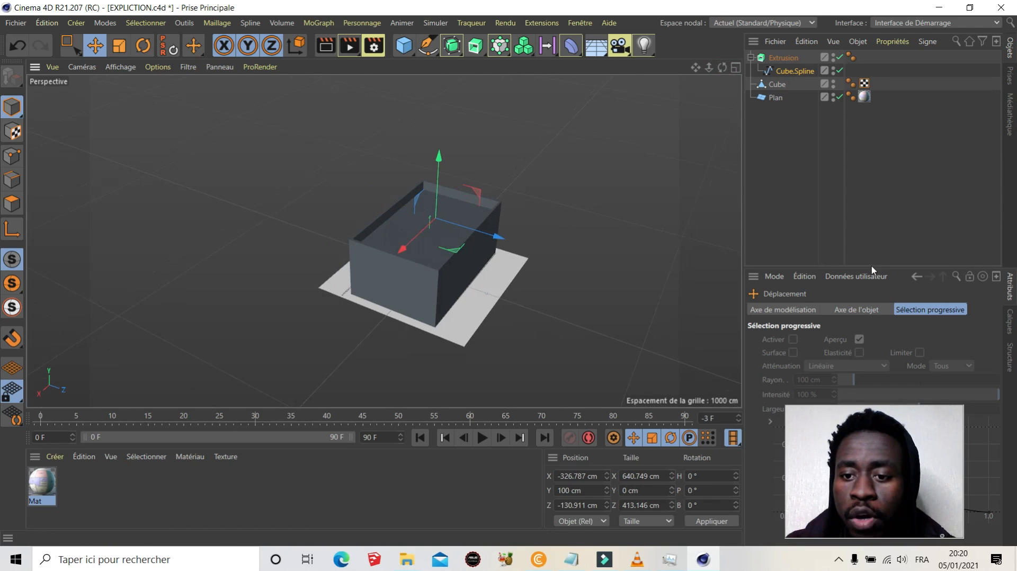
pyautogui.click(783, 57)
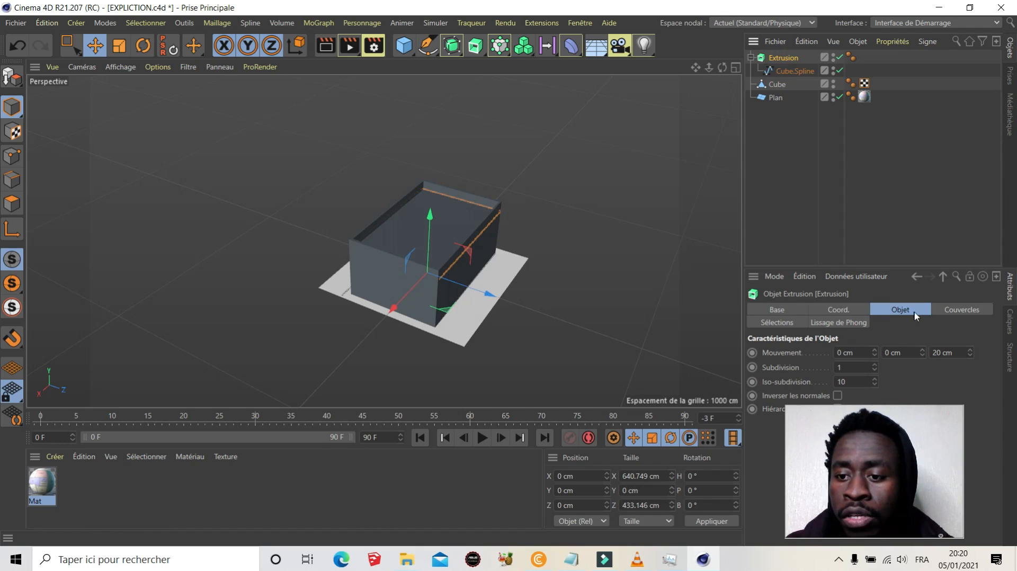
pyautogui.click(782, 309)
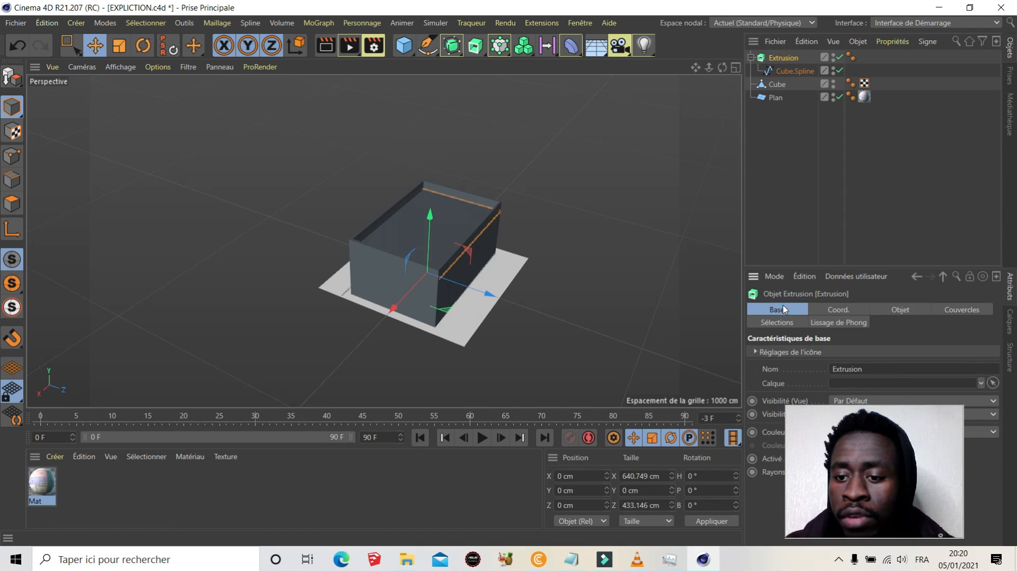
pyautogui.click(899, 312)
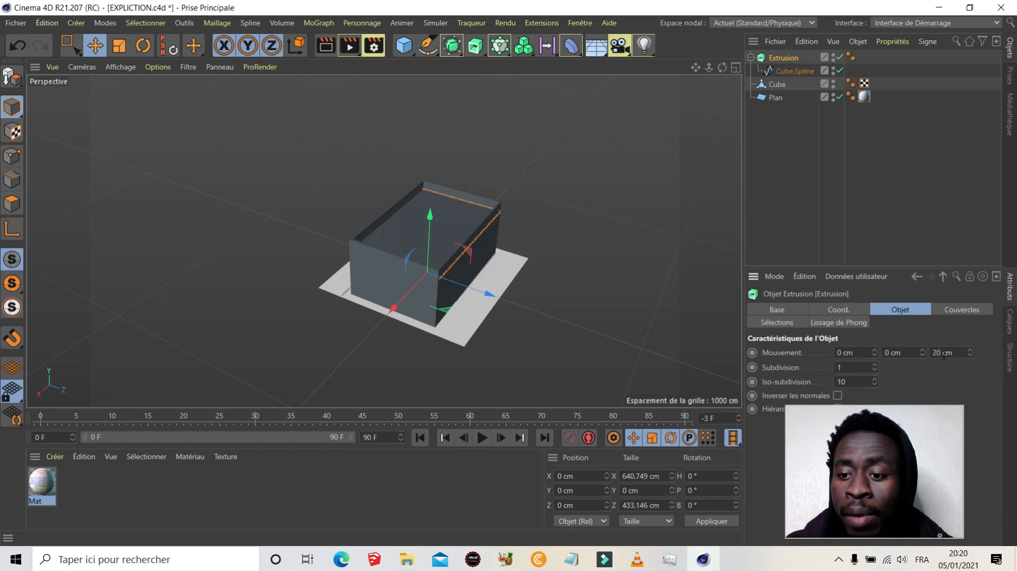
pyautogui.doubleClick(903, 352)
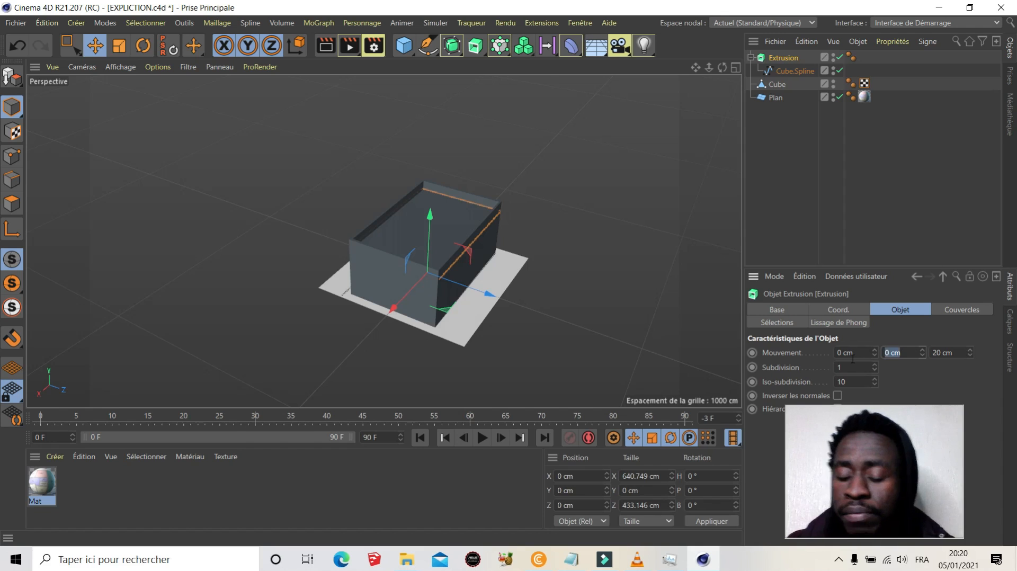
pyautogui.write('50')
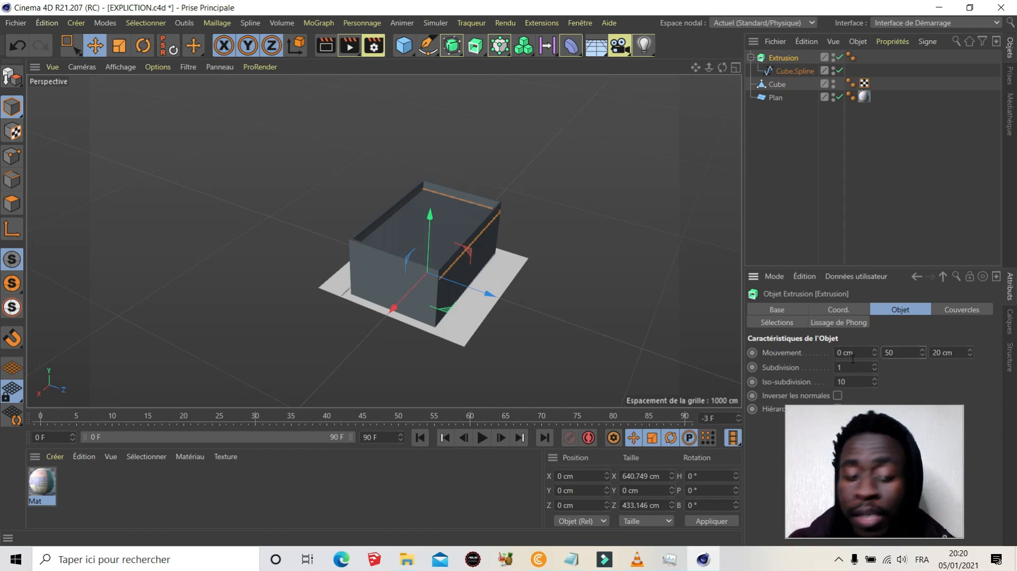
pyautogui.press('Return')
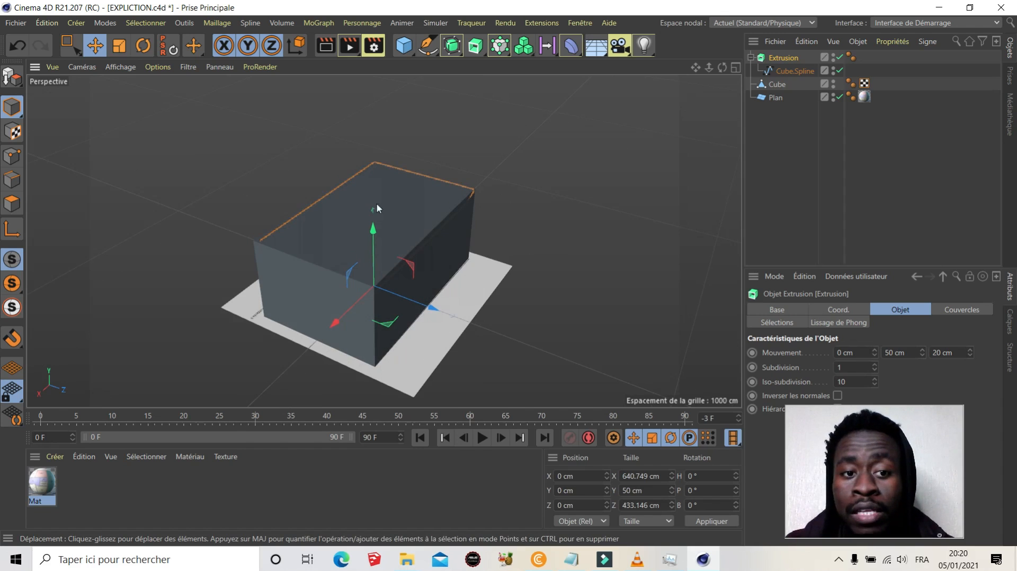
# Set the Extrusion object's Z movement to 0 cm so it extrudes only vertically.
pyautogui.moveTo(723, 67); pyautogui.dragTo(632, 103)
pyautogui.click(291, 182)
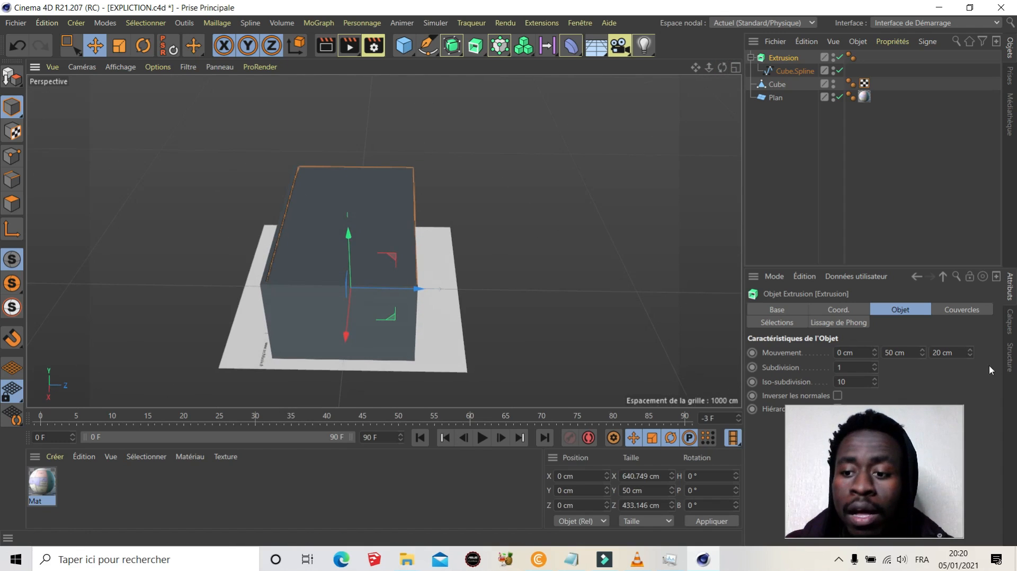
pyautogui.click(957, 355)
pyautogui.press('BackSpace')
pyautogui.press('BackSpace')
pyautogui.press('BackSpace')
pyautogui.press('BackSpace')
pyautogui.press('BackSpace')
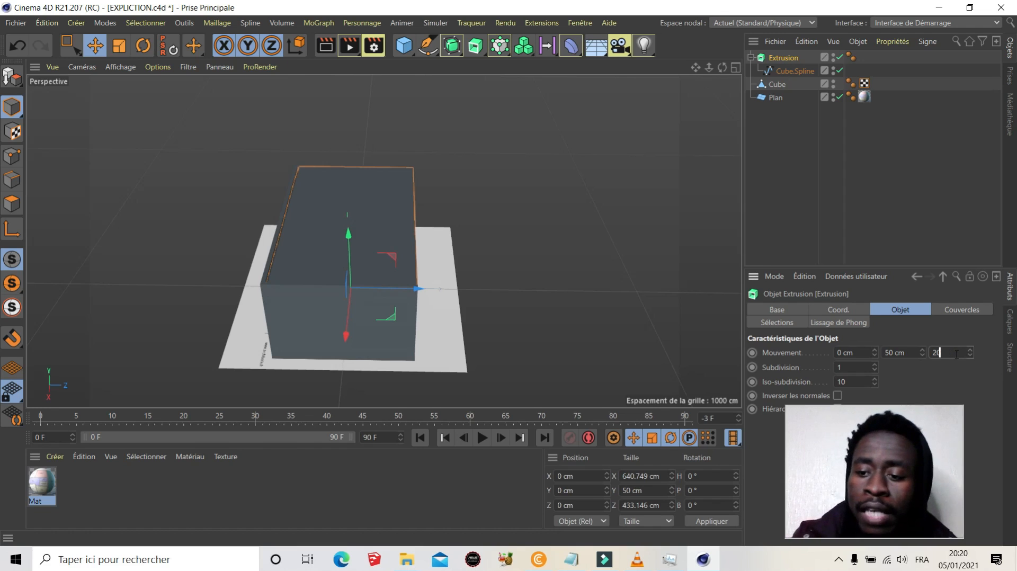
pyautogui.write('0')
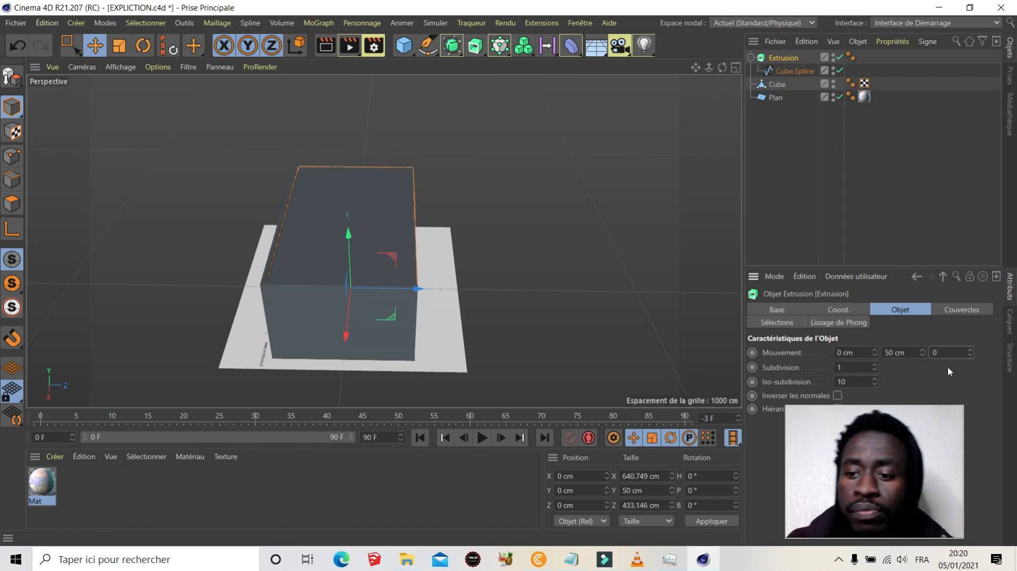
pyautogui.press('Return')
# Shift the Extrusion object about 10 cm along positive Z to align it with the inner faces of the walls.
pyautogui.scroll(5, 332, 177)
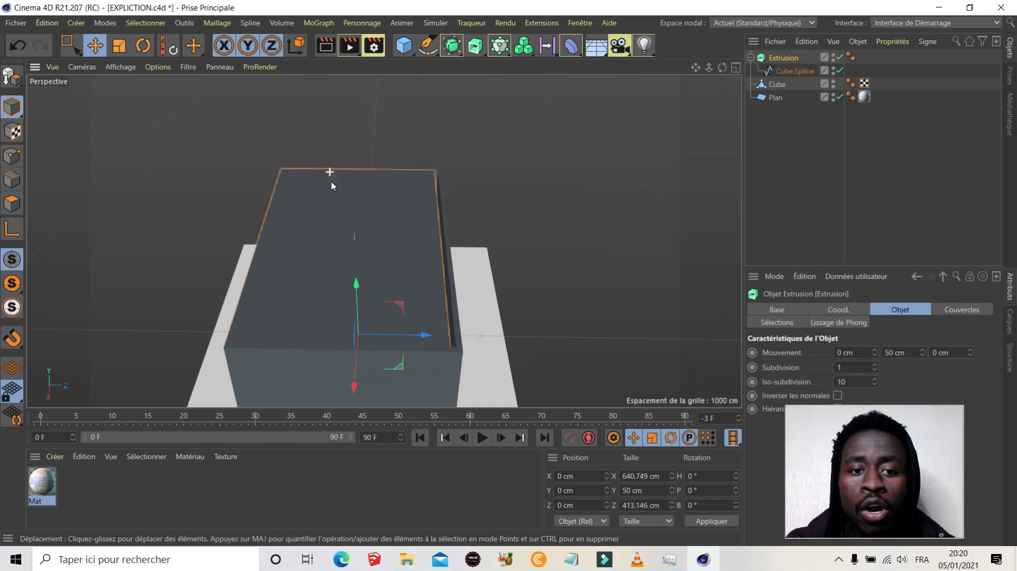
pyautogui.moveTo(718, 66); pyautogui.dragTo(683, 93)
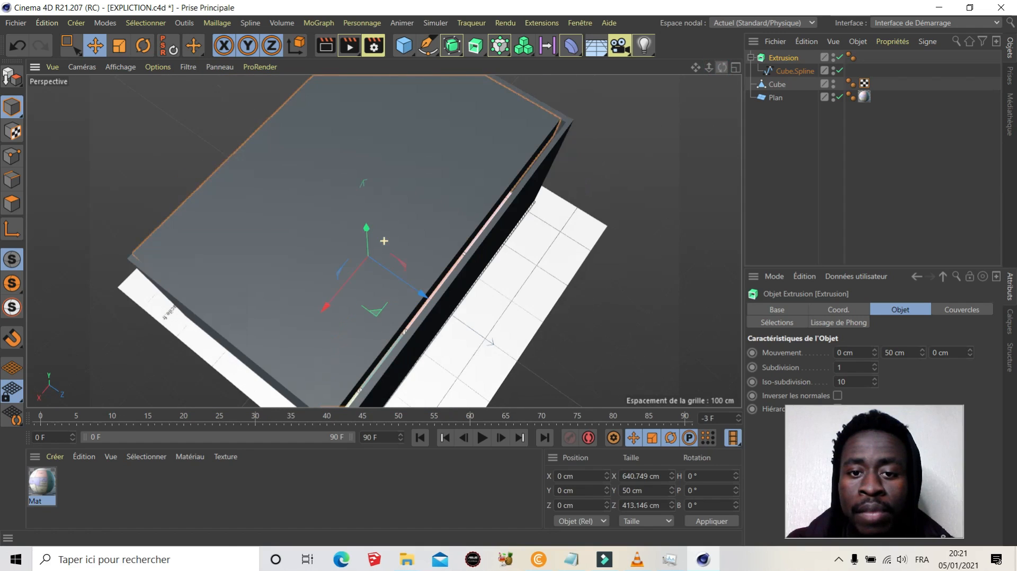
pyautogui.scroll(-3, 536, 166)
pyautogui.scroll(4, 468, 290)
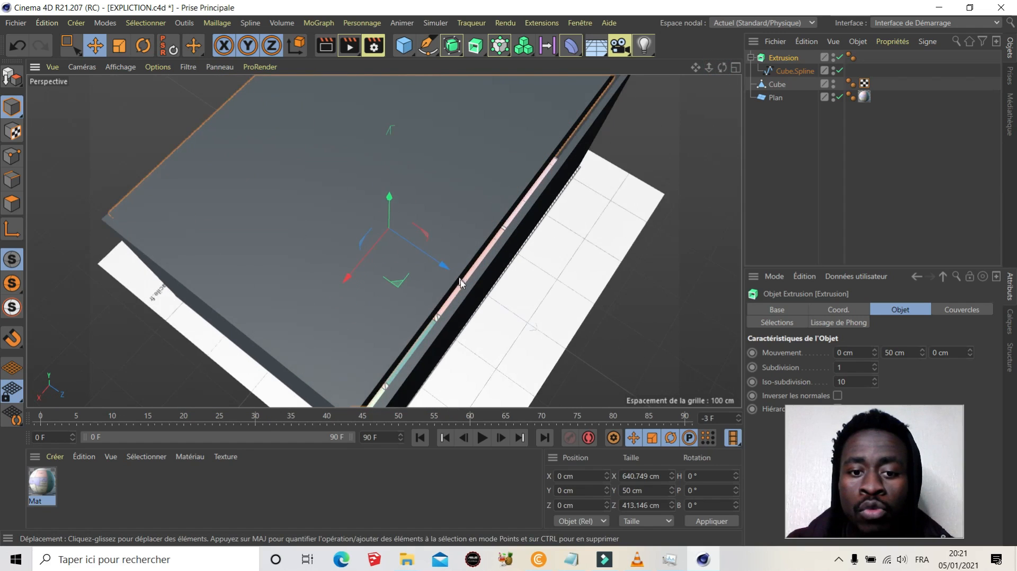
pyautogui.scroll(-3, 460, 283)
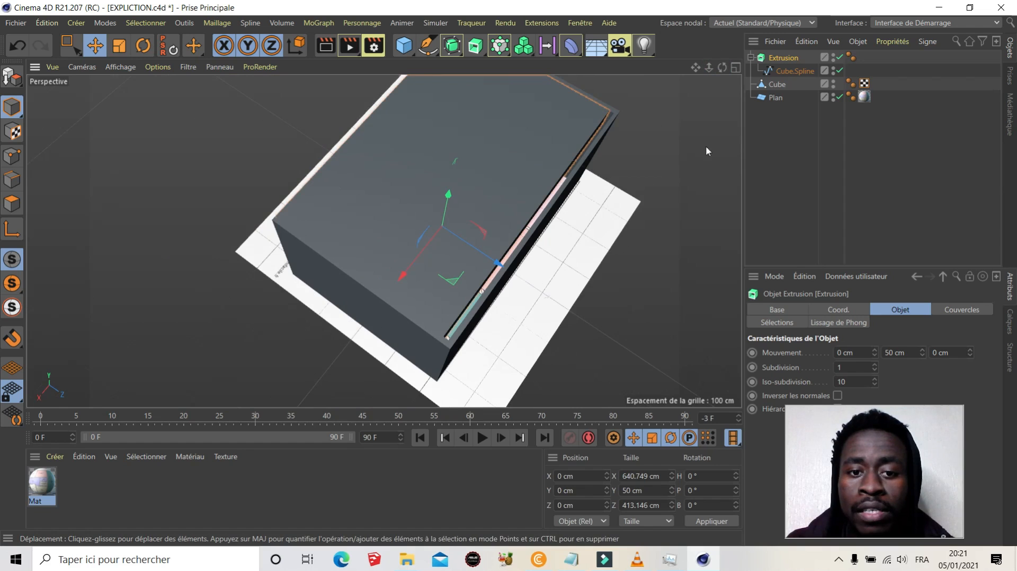
pyautogui.moveTo(722, 68); pyautogui.dragTo(689, 87)
pyautogui.scroll(3, 424, 183)
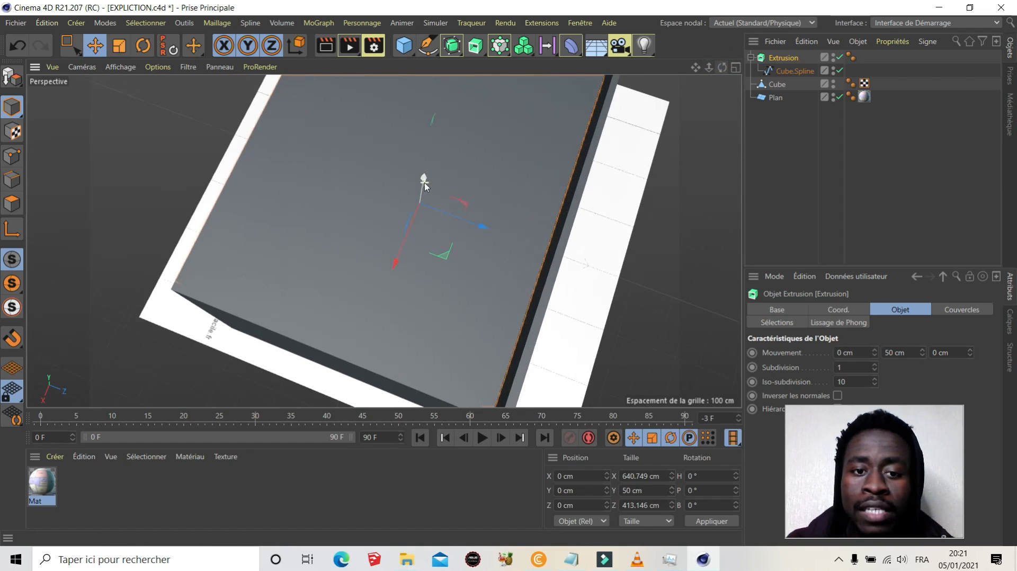
pyautogui.moveTo(484, 227); pyautogui.dragTo(489, 227)
pyautogui.moveTo(723, 72); pyautogui.dragTo(667, 103)
pyautogui.scroll(-5, 262, 277)
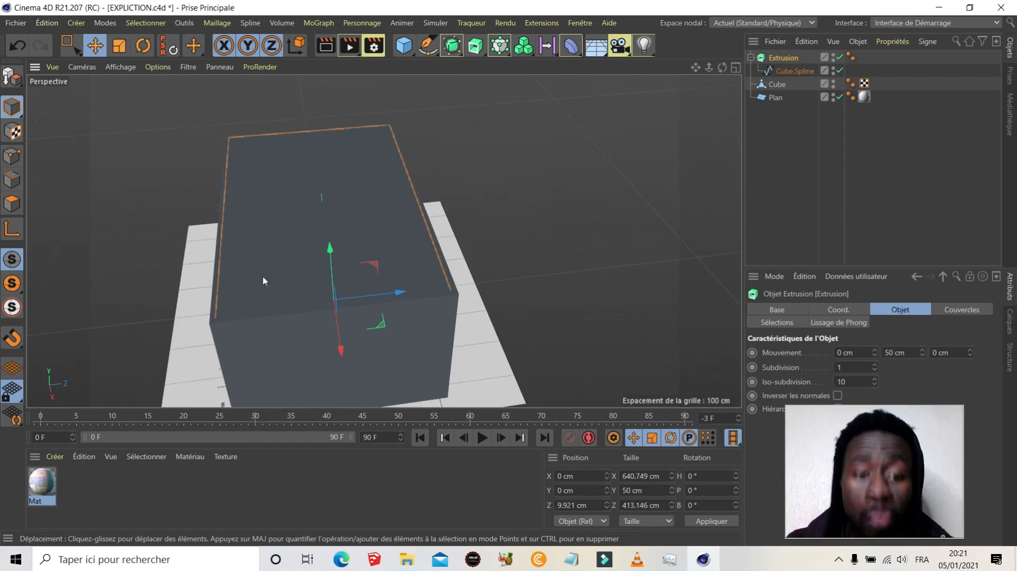
pyautogui.scroll(-4, 456, 217)
pyautogui.scroll(5, 387, 277)
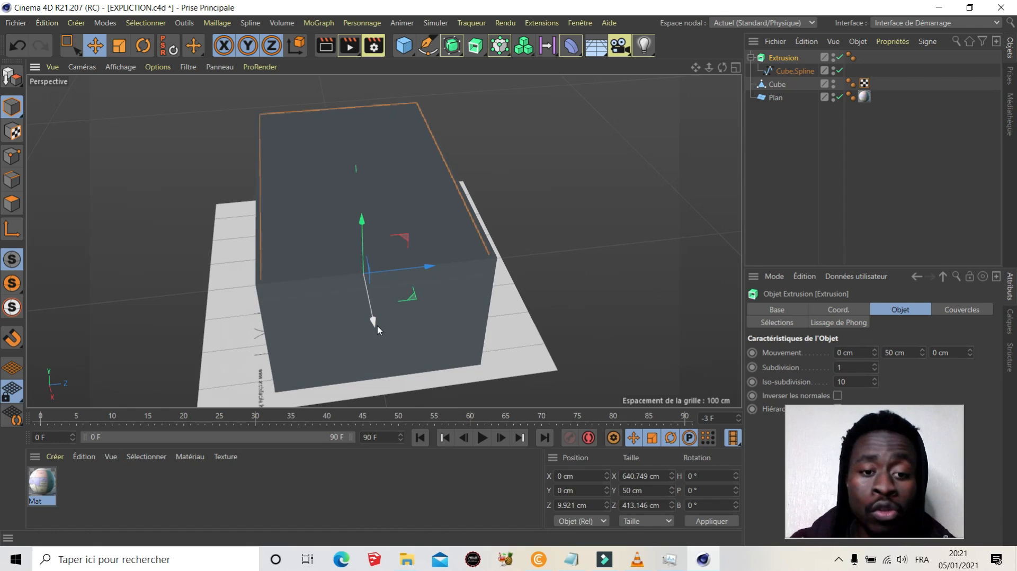
pyautogui.scroll(-2, 295, 341)
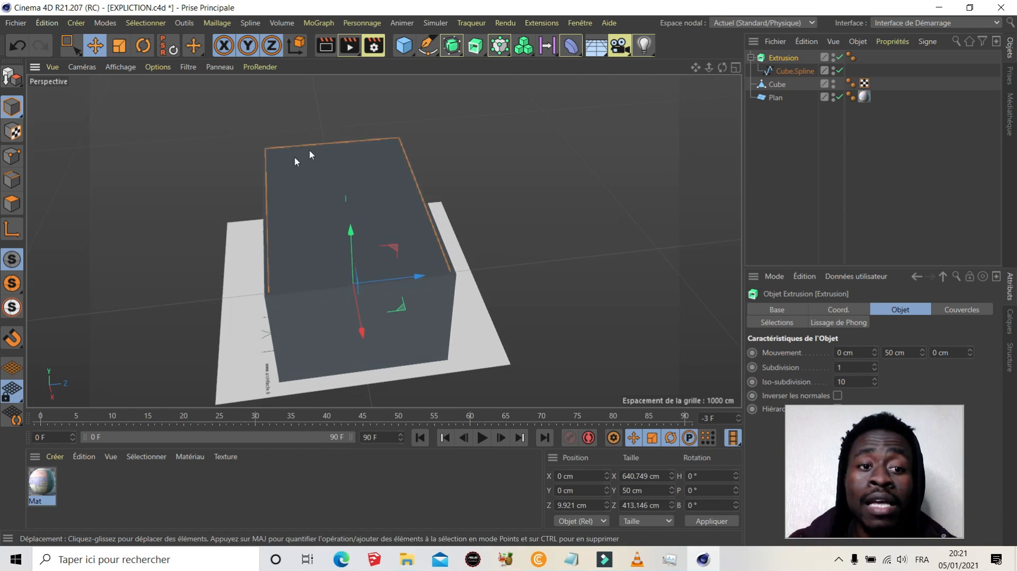